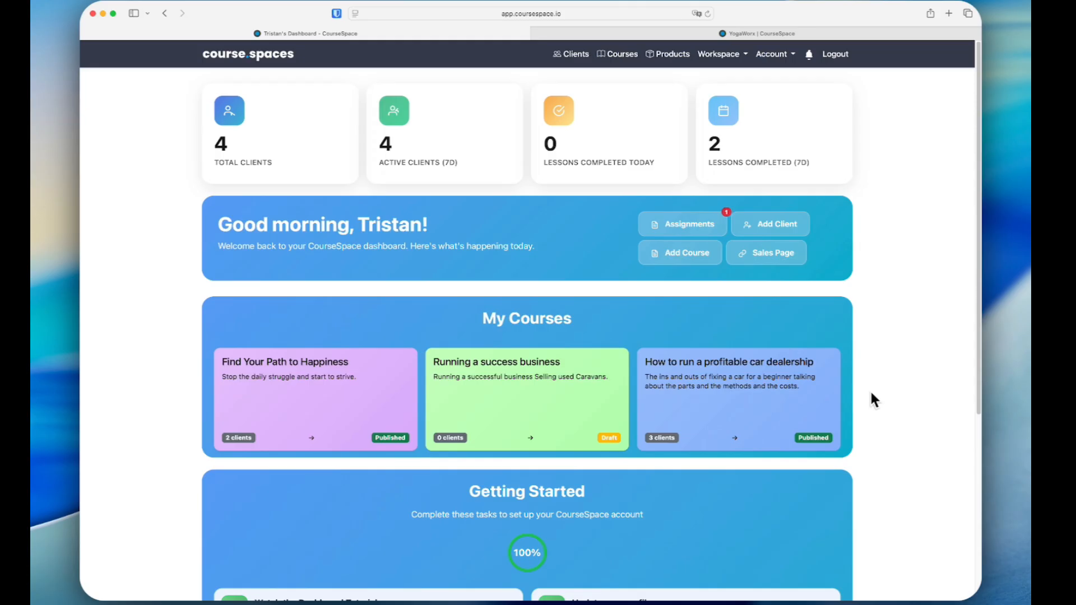
# Look through the dashboard's course cards and the Getting Started task list
pyautogui.scroll(-3, 527, 437)
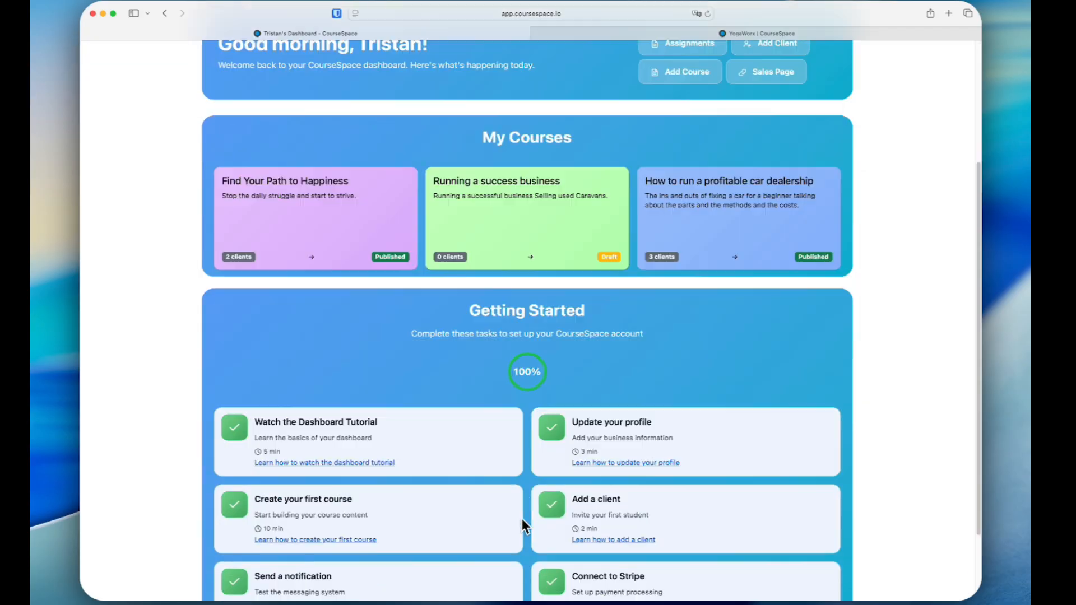
pyautogui.scroll(-2, 504, 457)
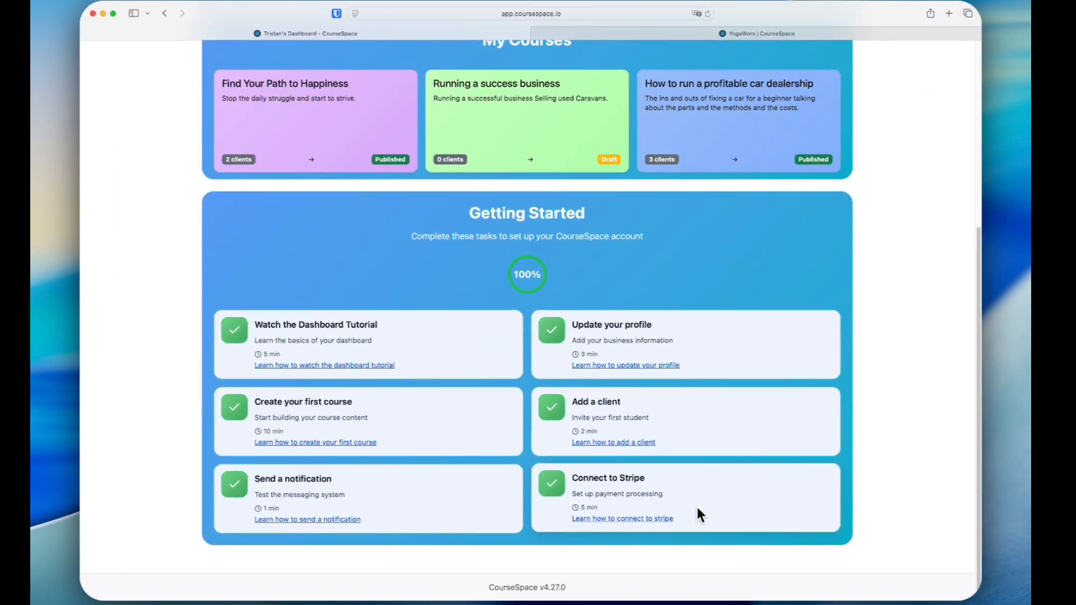
pyautogui.scroll(5, 696, 505)
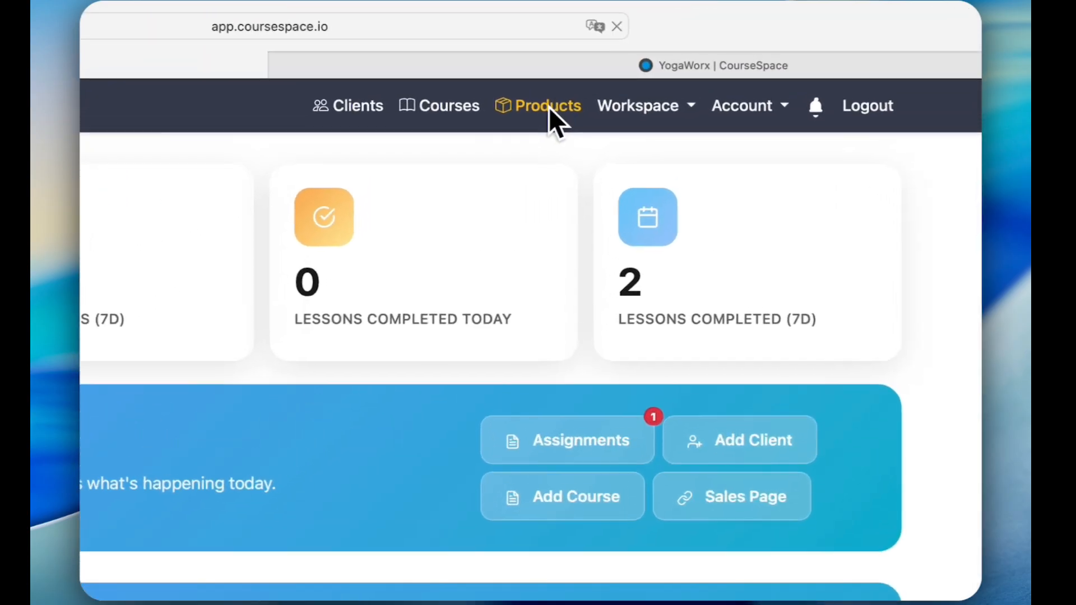
# Open the products page and look over the existing products and bundles
pyautogui.click(669, 53)
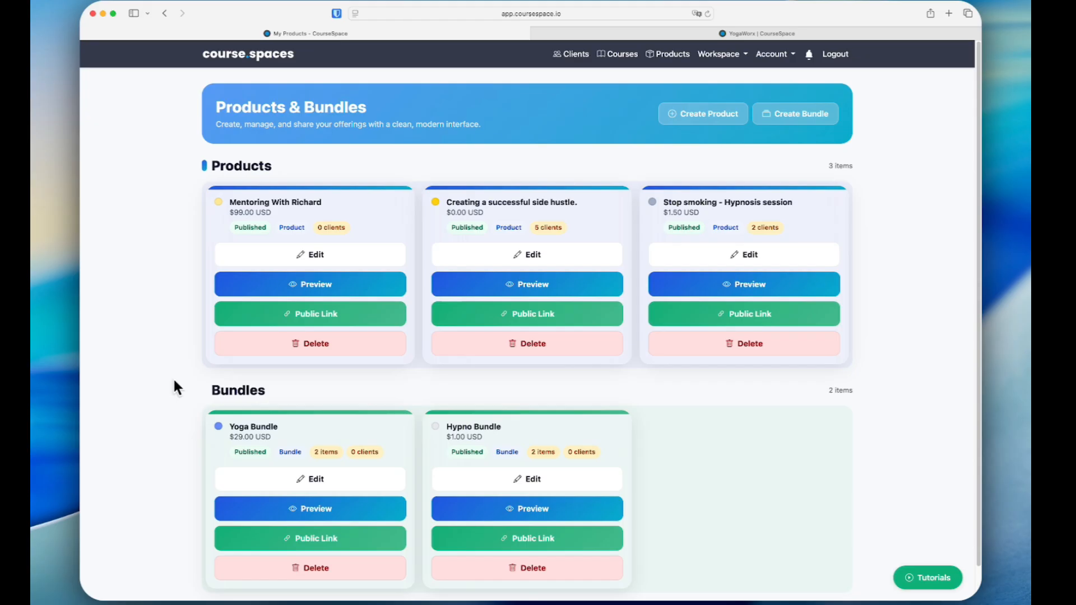
pyautogui.scroll(-2, 184, 473)
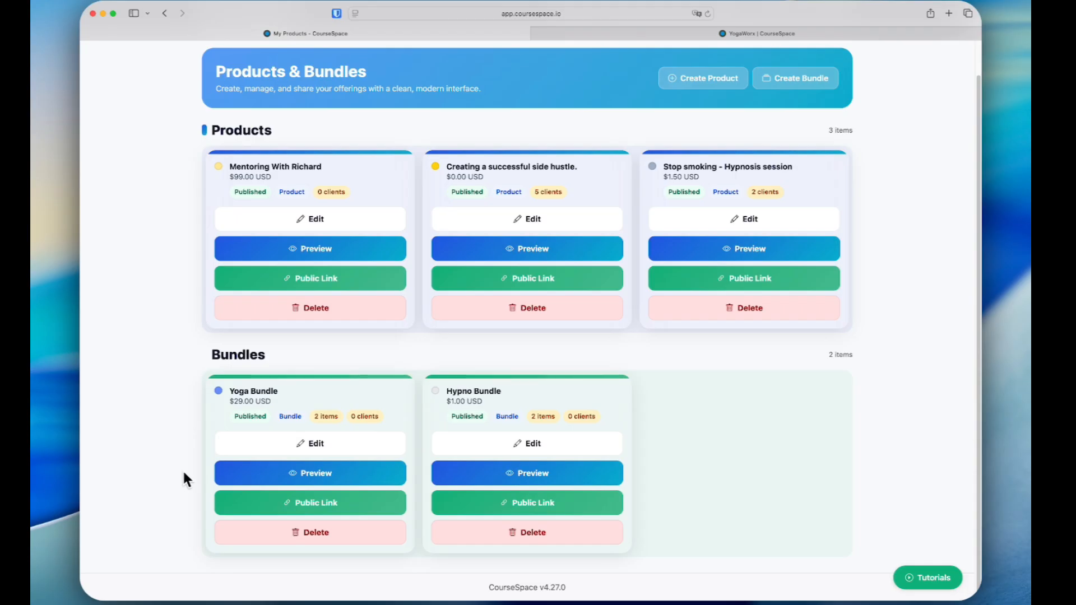
pyautogui.scroll(2, 183, 471)
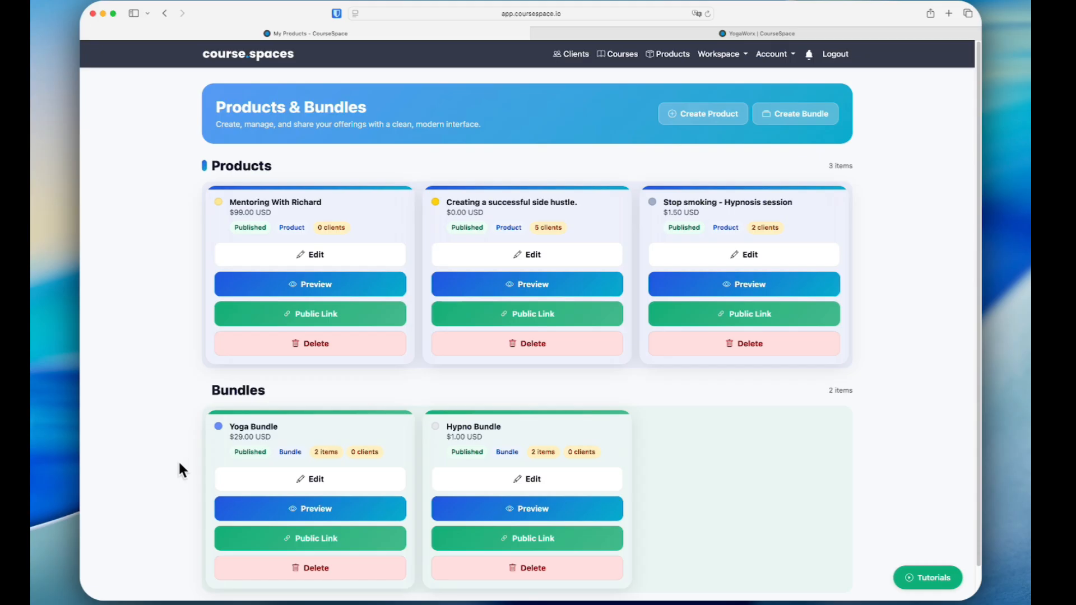
# View the Find Your Path to Happiness Community in the workspace and return to the dashboard
pyautogui.click(721, 56)
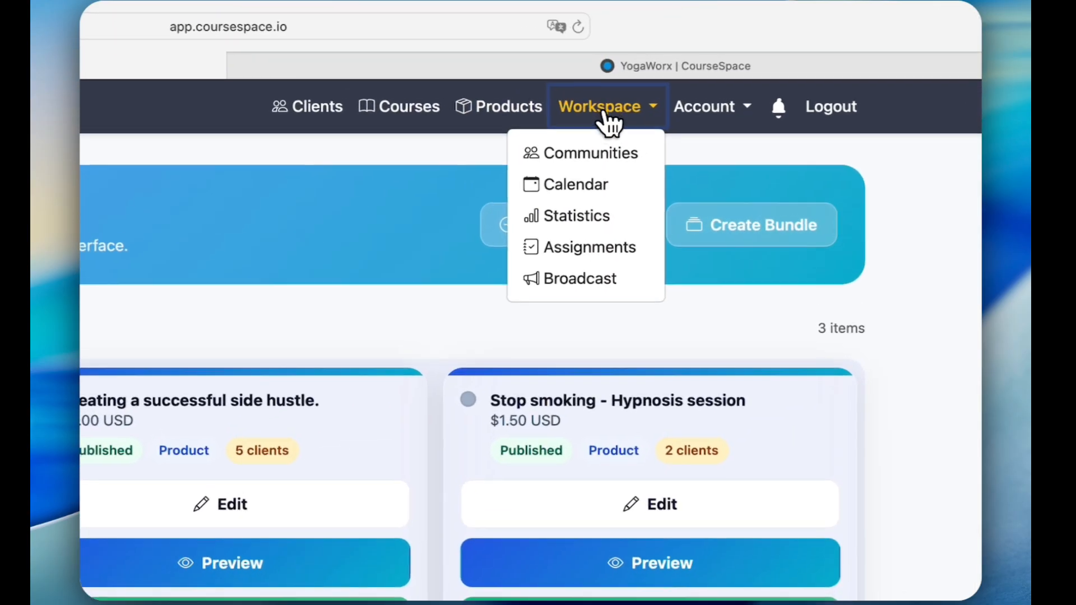
pyautogui.click(610, 145)
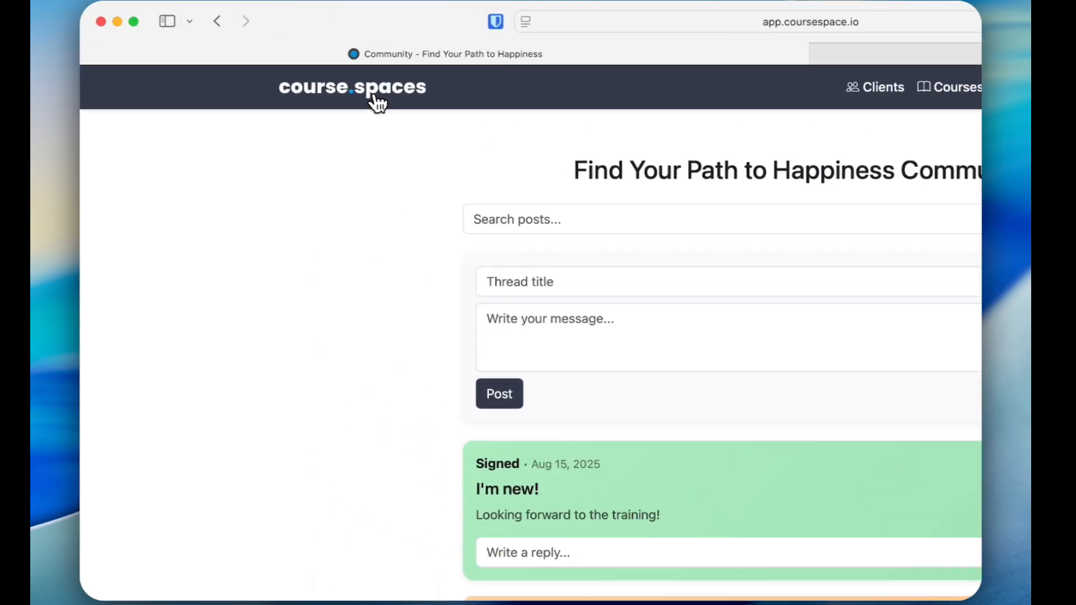
pyautogui.click(258, 55)
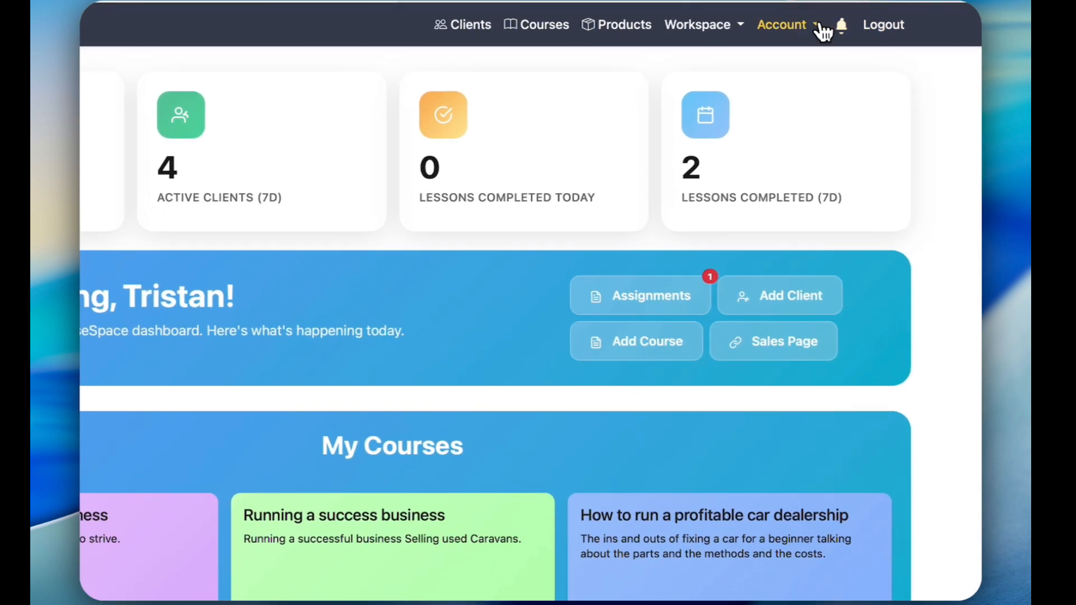
# Read the account's Creator Terms of Service through to the acceptance notice and return to the dashboard
pyautogui.click(788, 54)
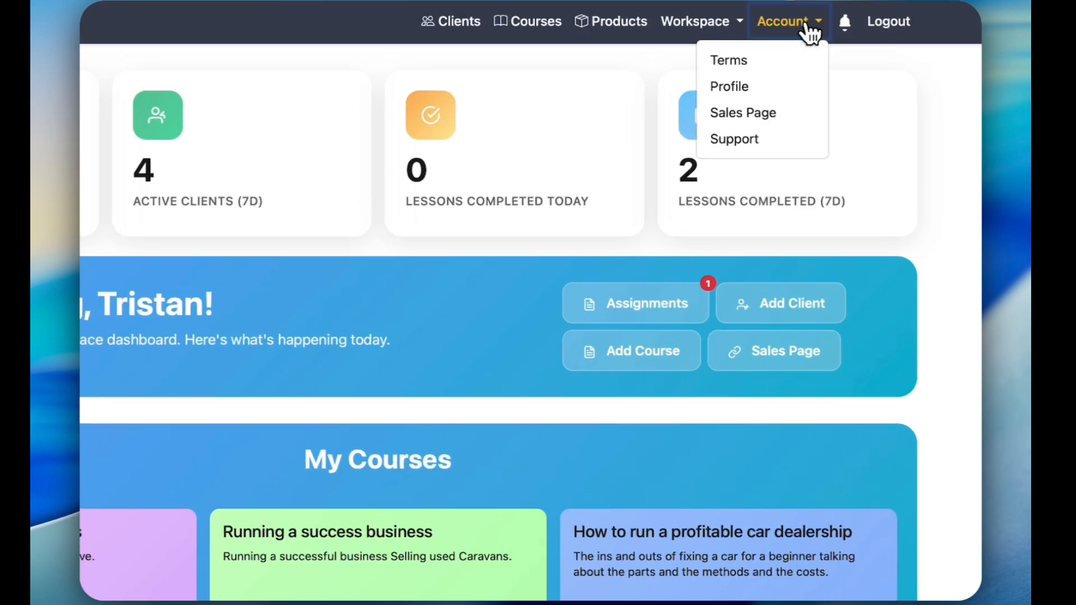
pyautogui.click(739, 59)
pyautogui.scroll(-10, 525, 263)
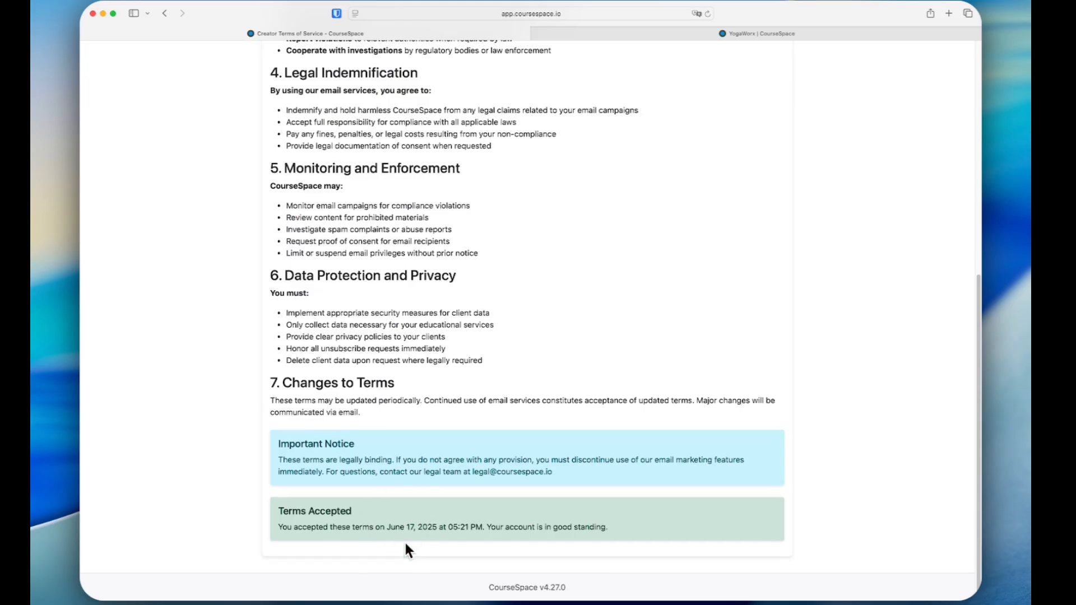
pyautogui.scroll(7, 414, 531)
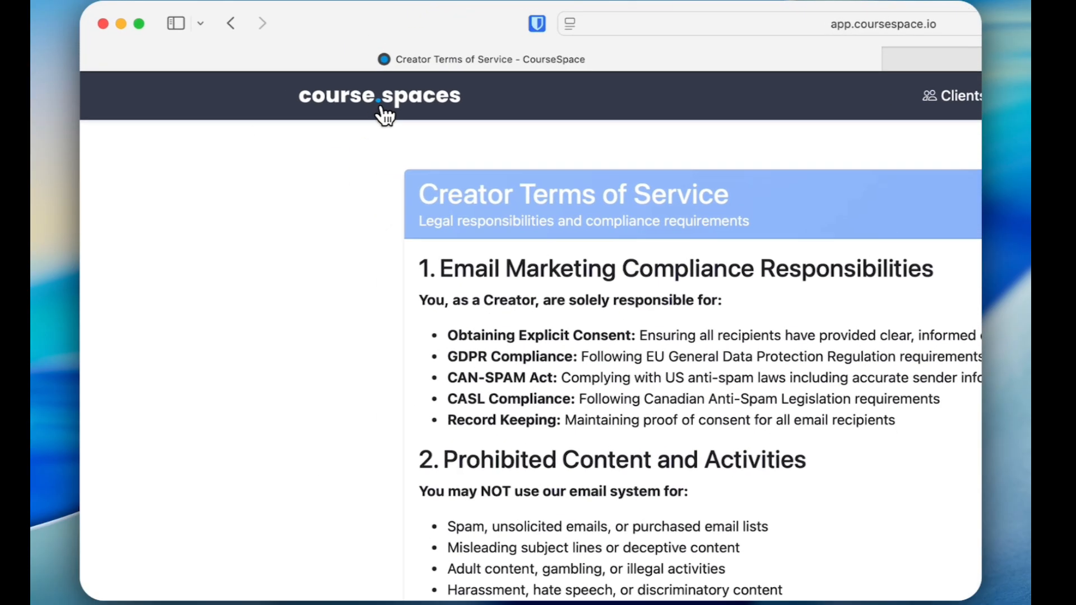
pyautogui.click(248, 56)
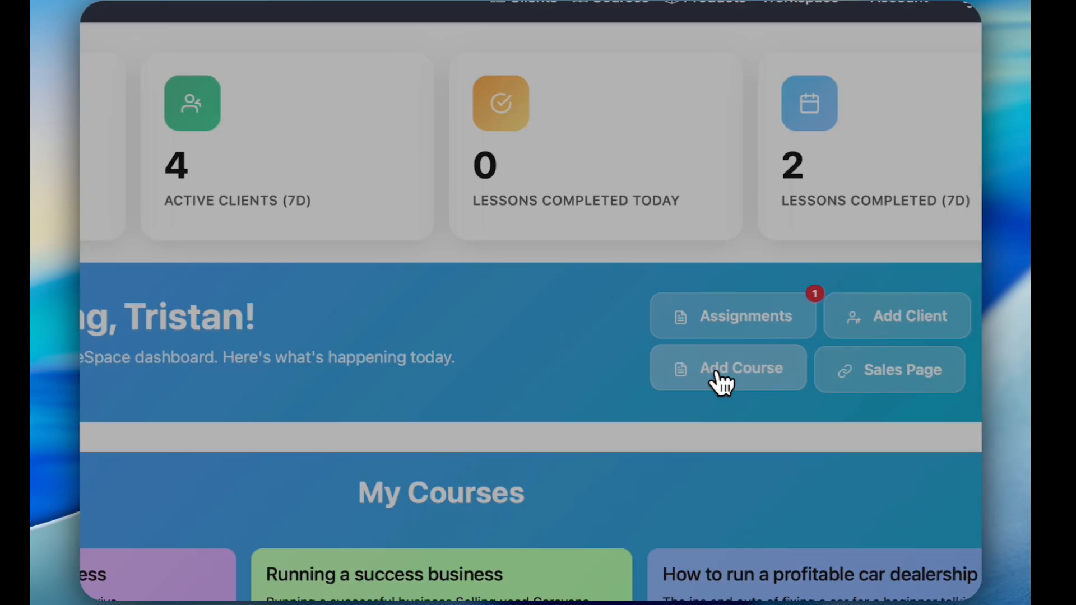
# Create a course titled "Introduction to Coursespaces" with the description "An Introduction to Coursespaces features"
pyautogui.click(682, 271)
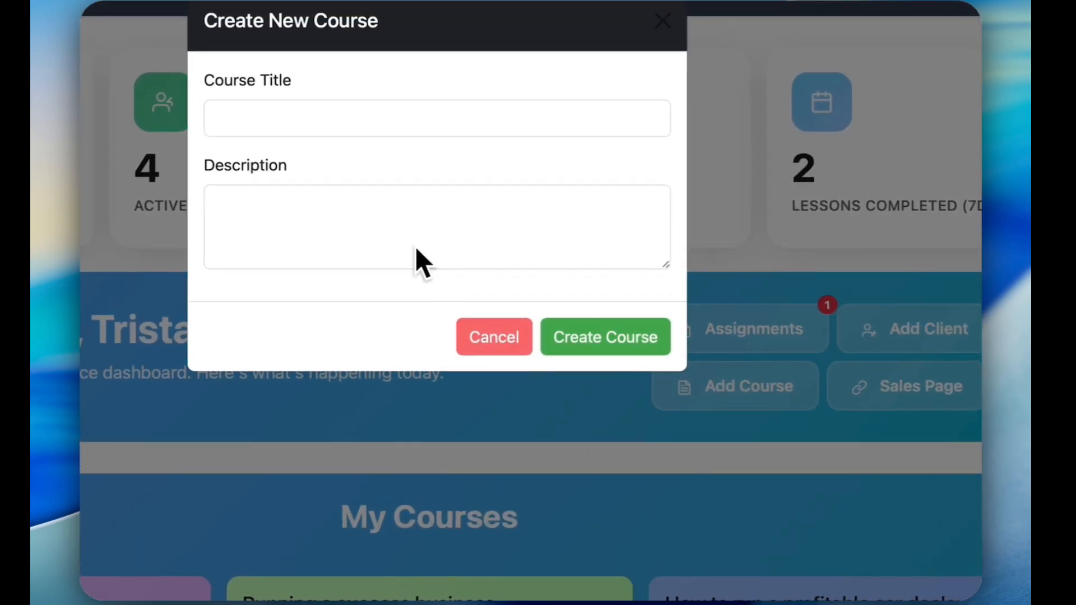
pyautogui.click(405, 165)
pyautogui.write('Introduction to Coursespaces')
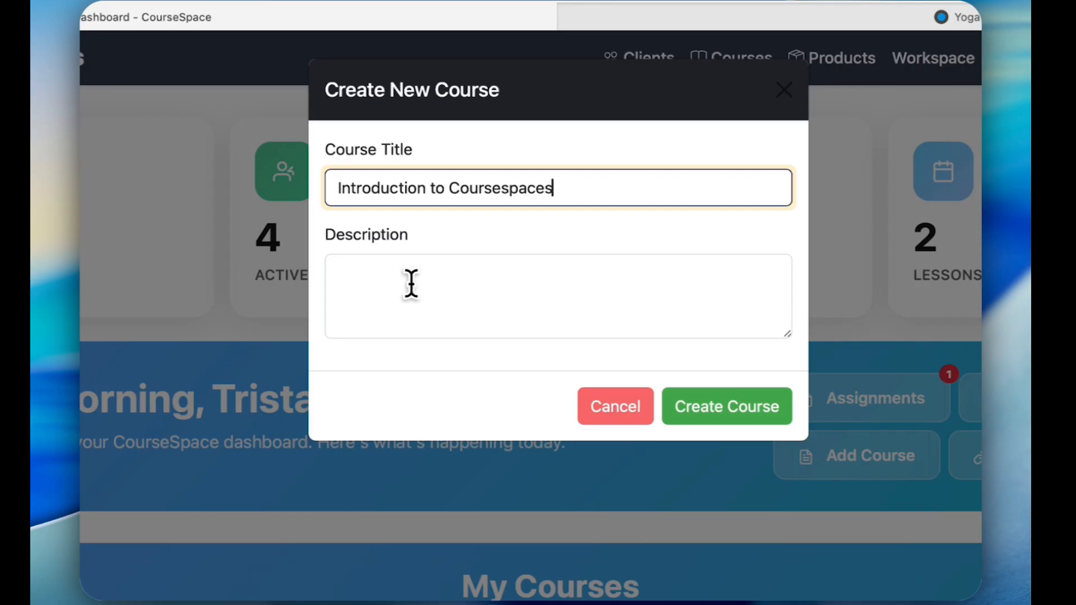
pyautogui.click(378, 250)
pyautogui.write('An Introduction to Coursespaces features')
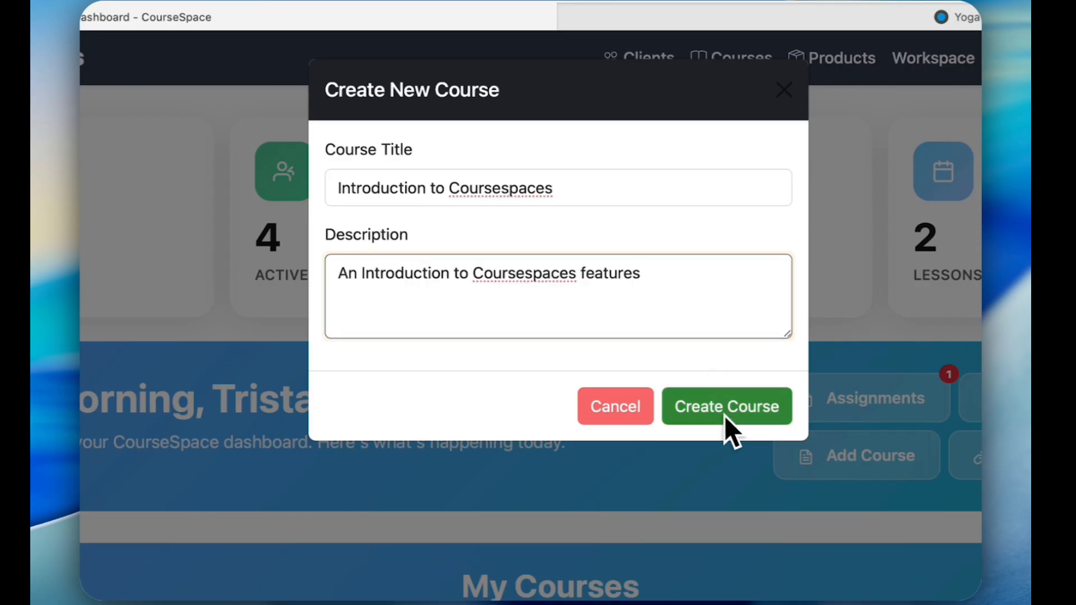
pyautogui.click(725, 407)
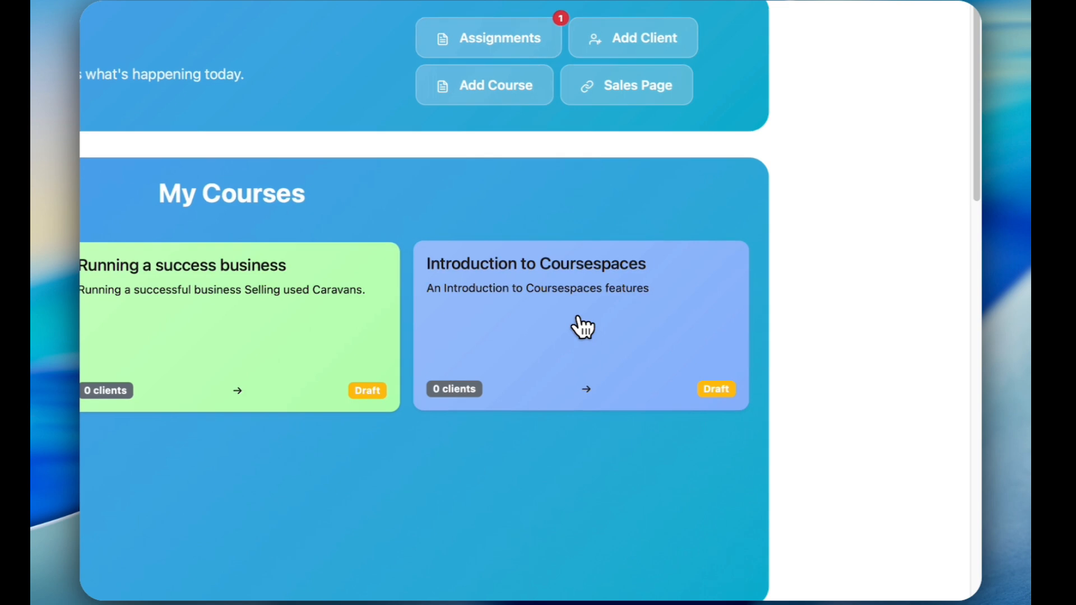
# Open the Introduction to Coursespaces course and add a module titled "An overview"
pyautogui.click(583, 328)
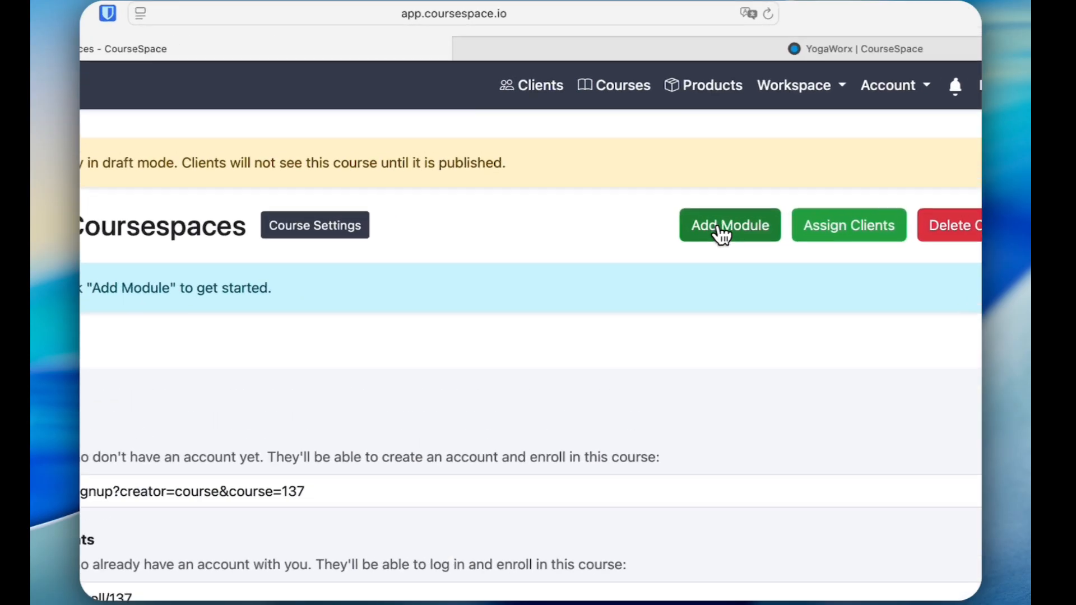
pyautogui.click(685, 132)
pyautogui.click(332, 220)
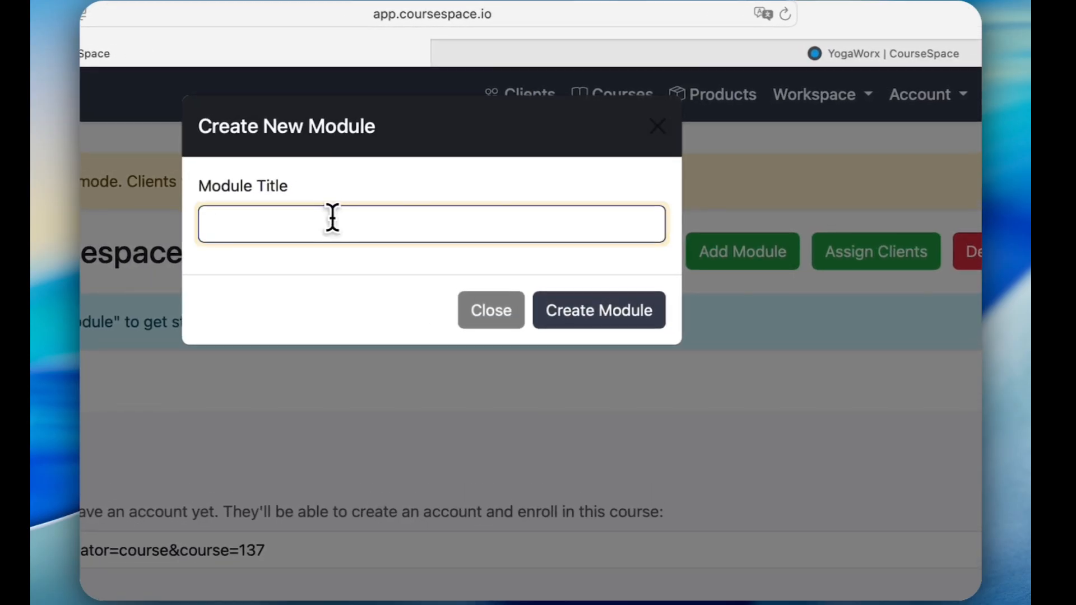
pyautogui.write('An overview')
pyautogui.click(570, 318)
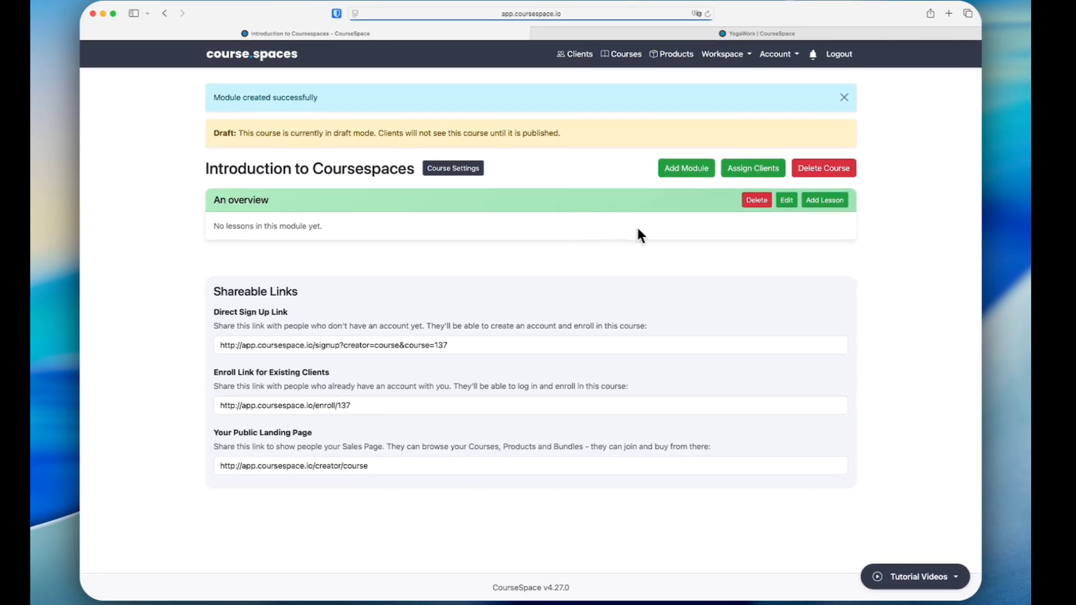
# Add a lesson titled "Adding a course" with content type Text to the An overview module
pyautogui.click(826, 201)
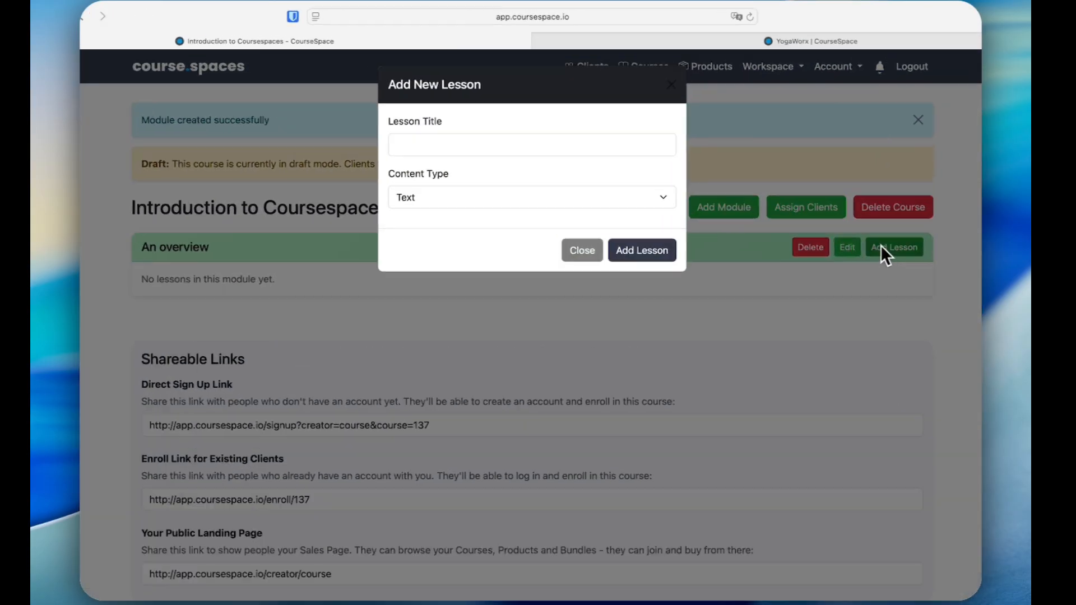
pyautogui.click(463, 146)
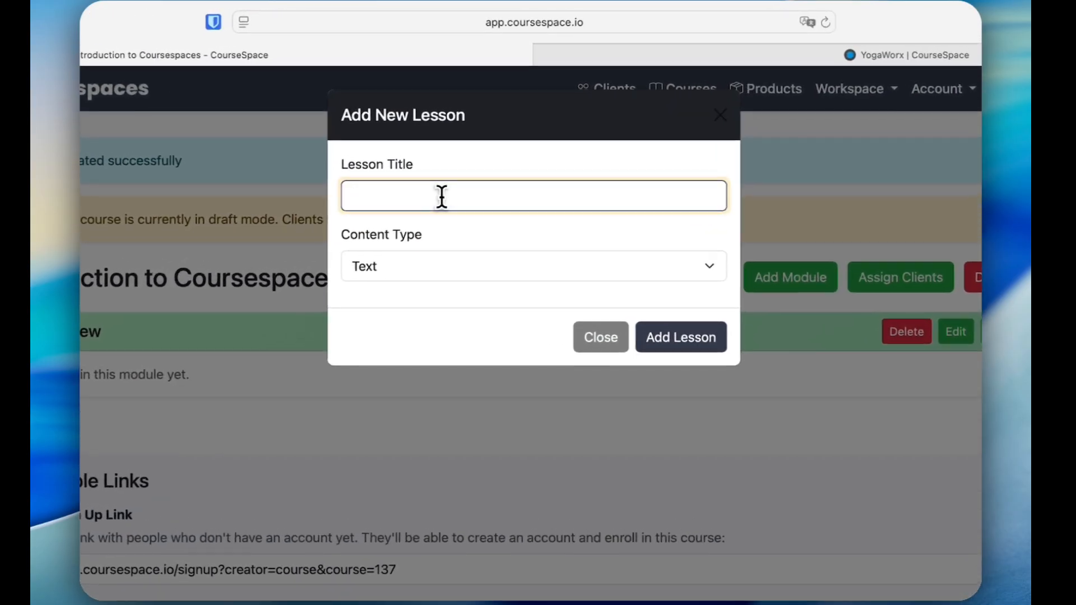
pyautogui.write('Adding a course')
pyautogui.click(439, 267)
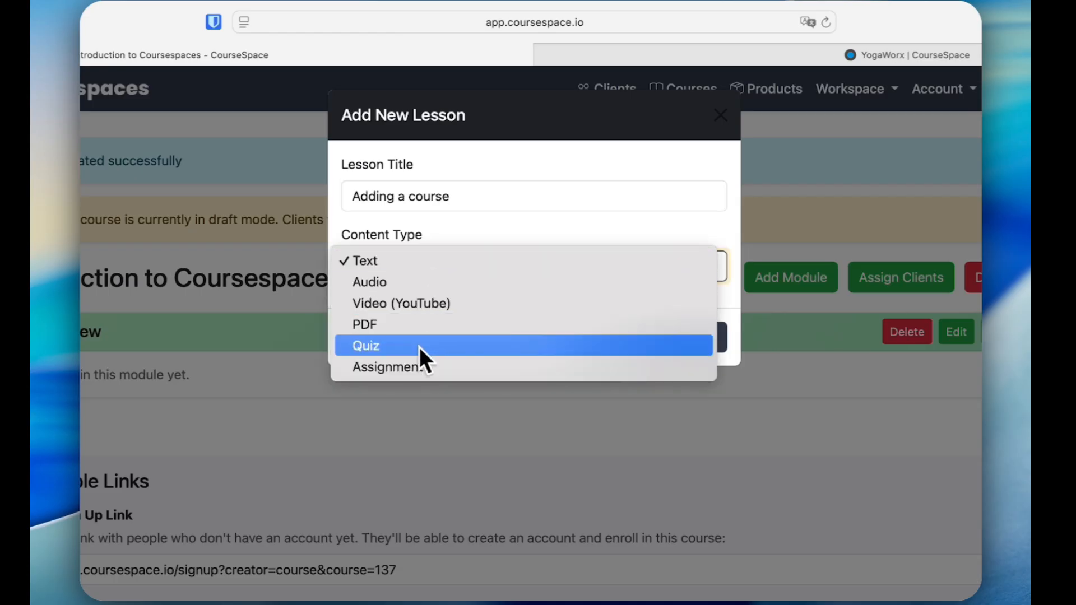
pyautogui.click(422, 267)
pyautogui.click(683, 339)
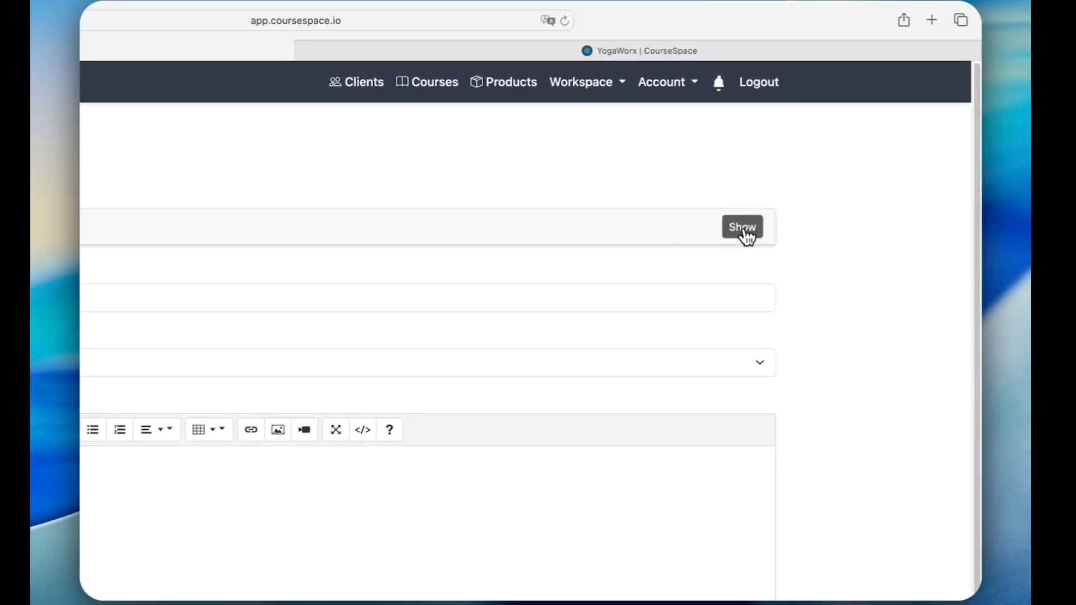
# Ask the Roger AI Lesson Assistant "I'm doing a tutorial on how to create a course, could you give me some pointers."
pyautogui.click(743, 227)
pyautogui.click(331, 411)
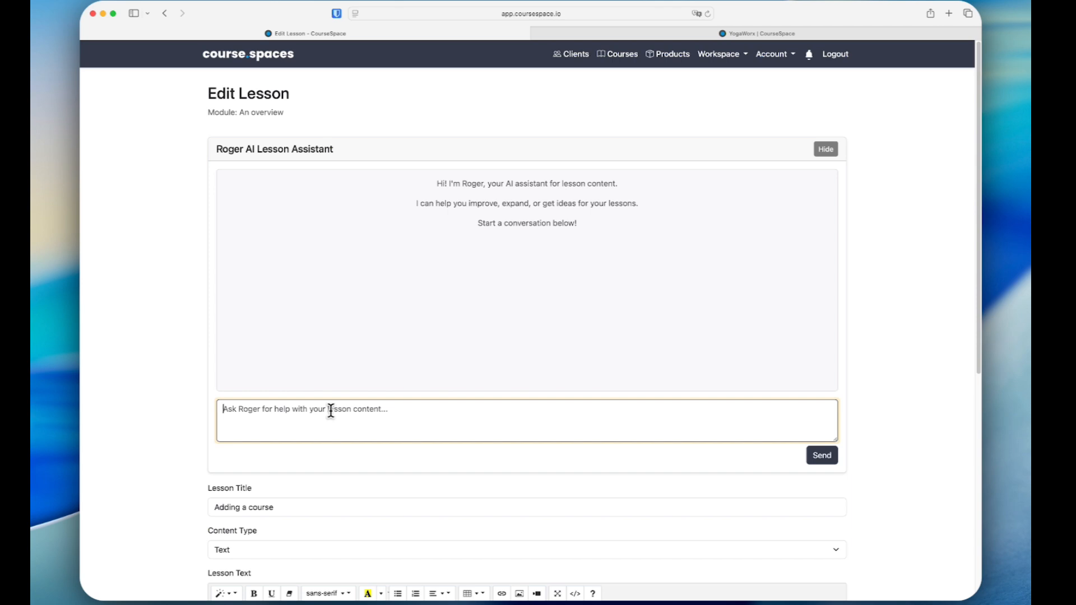
pyautogui.write("I'm doing a tutorial on how to create a course, could you give me some pointers.")
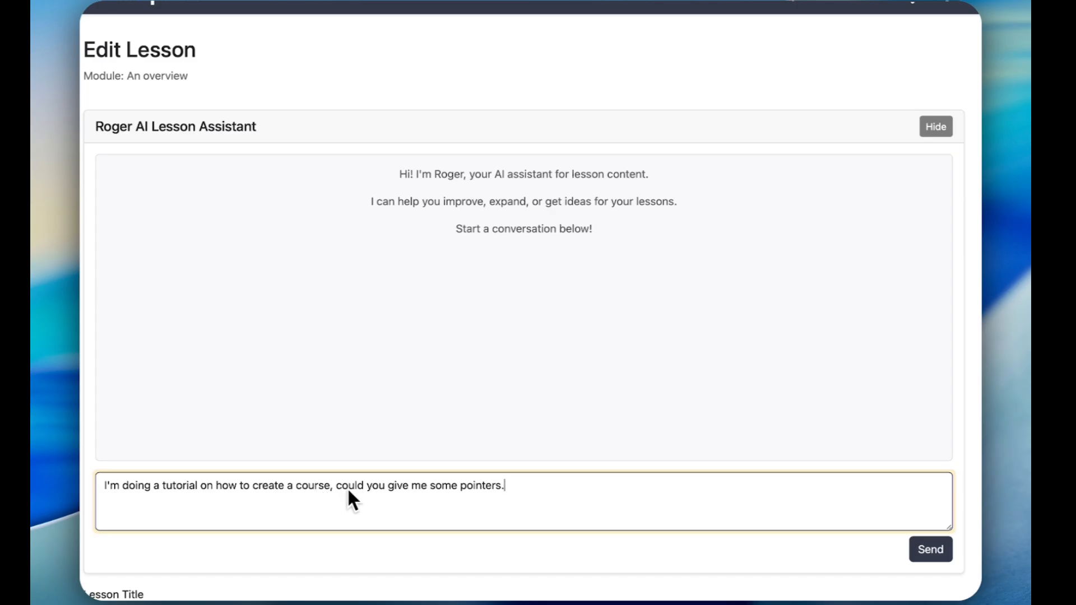
pyautogui.click(931, 551)
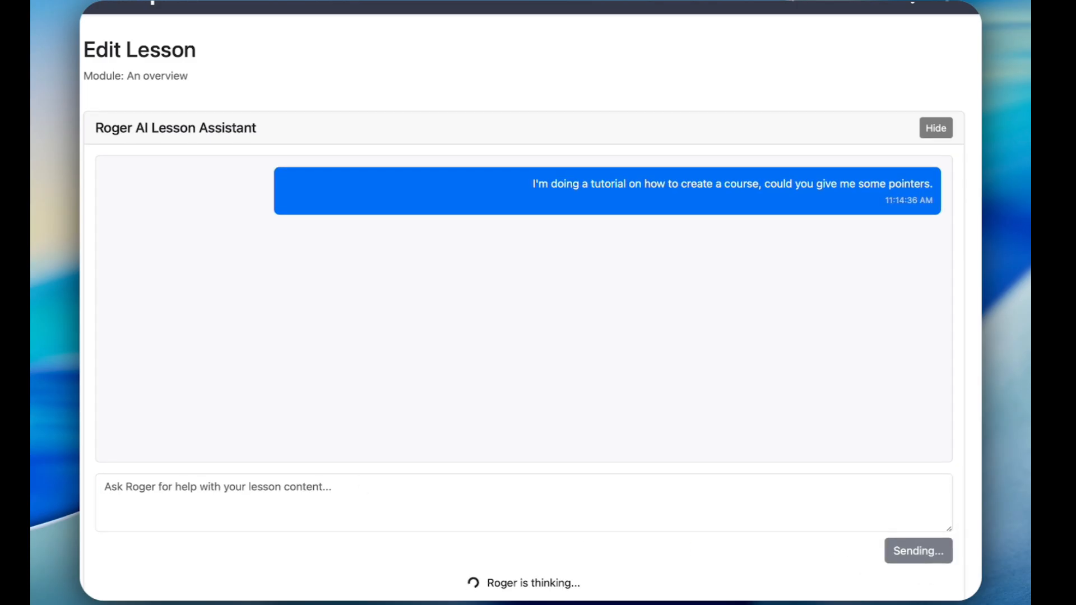
pyautogui.scroll(-3, 530, 303)
pyautogui.scroll(3, 530, 302)
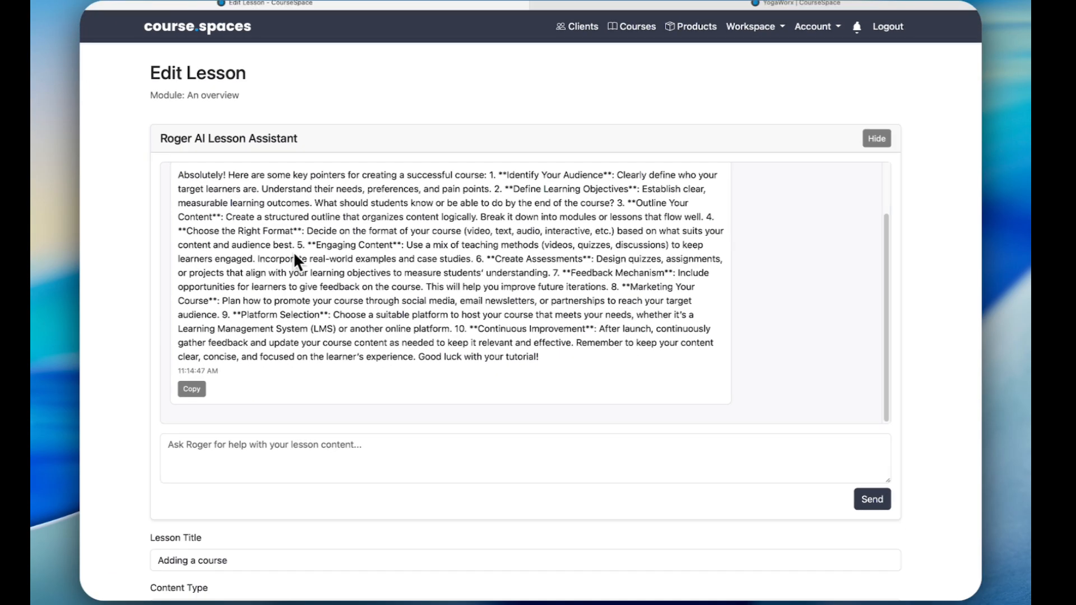
# Copy the assistant's course creation pointers into the lesson text and save the lesson
pyautogui.click(243, 363)
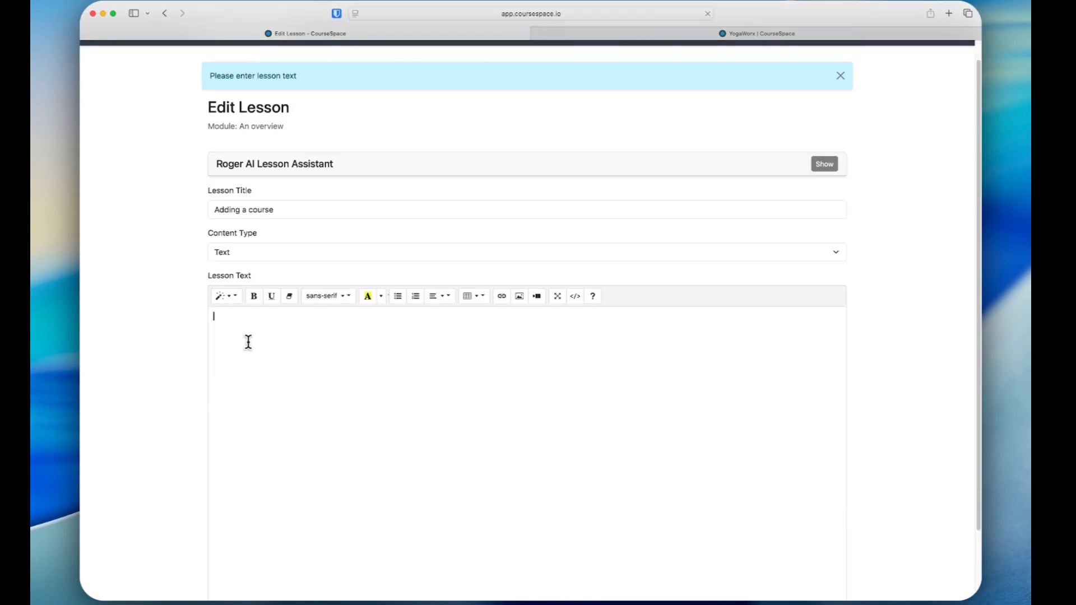
pyautogui.press('super+v')
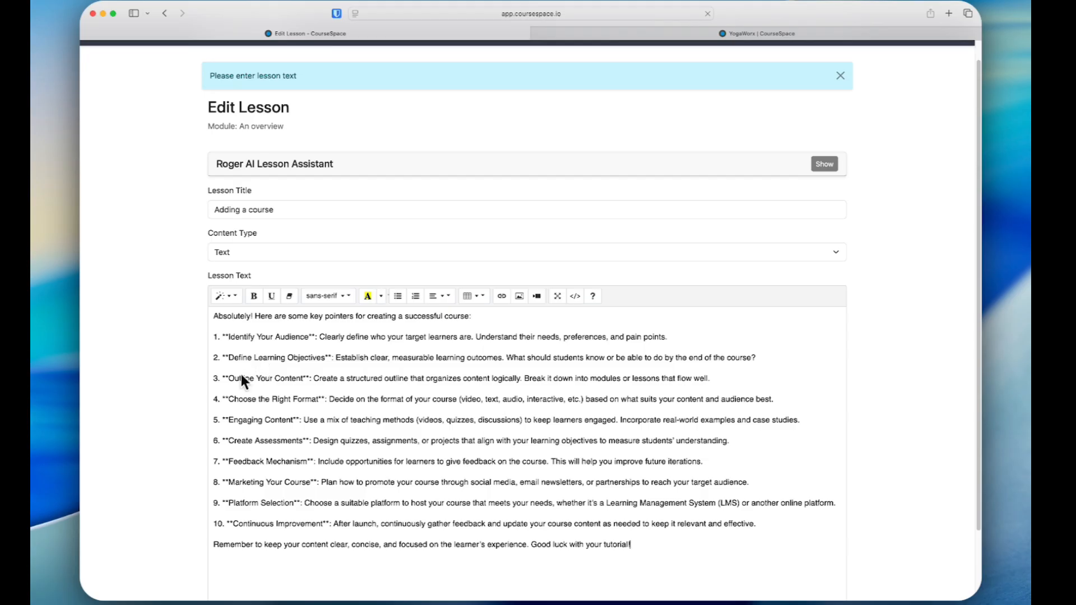
pyautogui.scroll(-3, 162, 387)
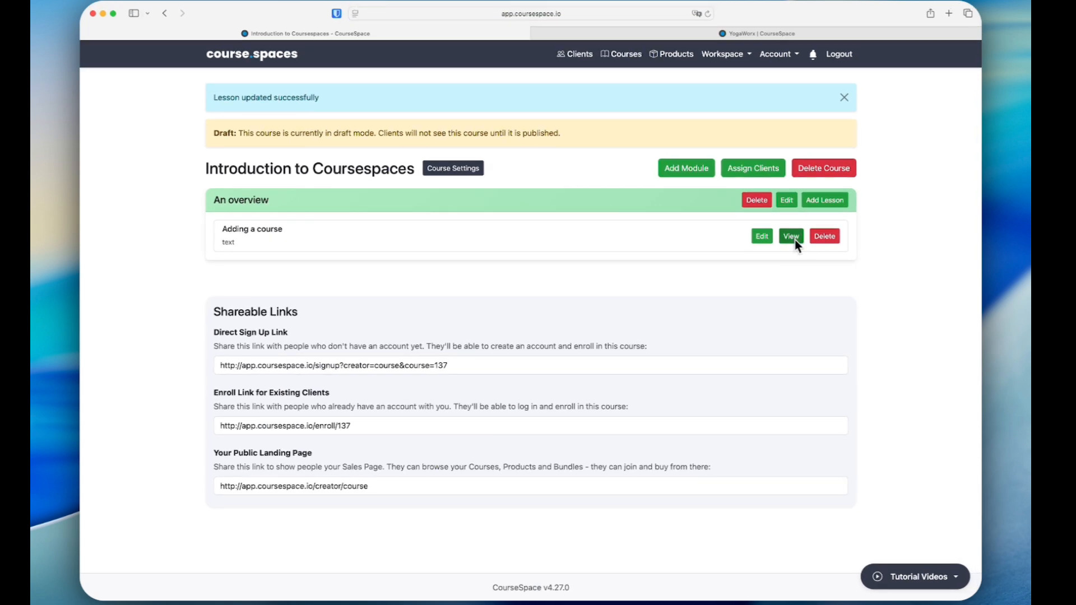
# View the "Adding a course" lesson, reopen it in the editor and return to the course without updating it
pyautogui.click(791, 238)
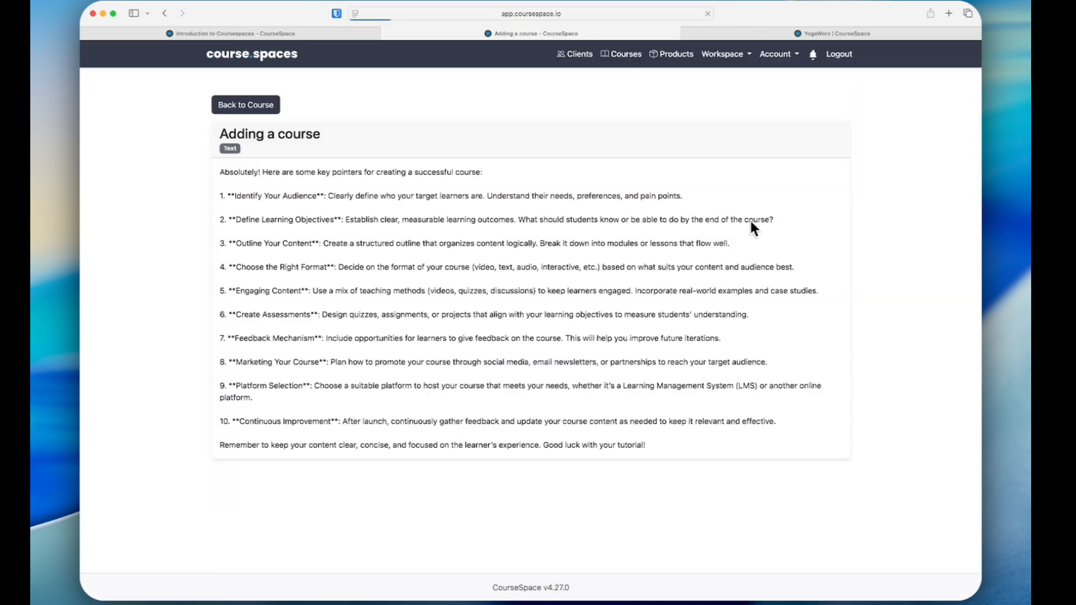
pyautogui.click(387, 34)
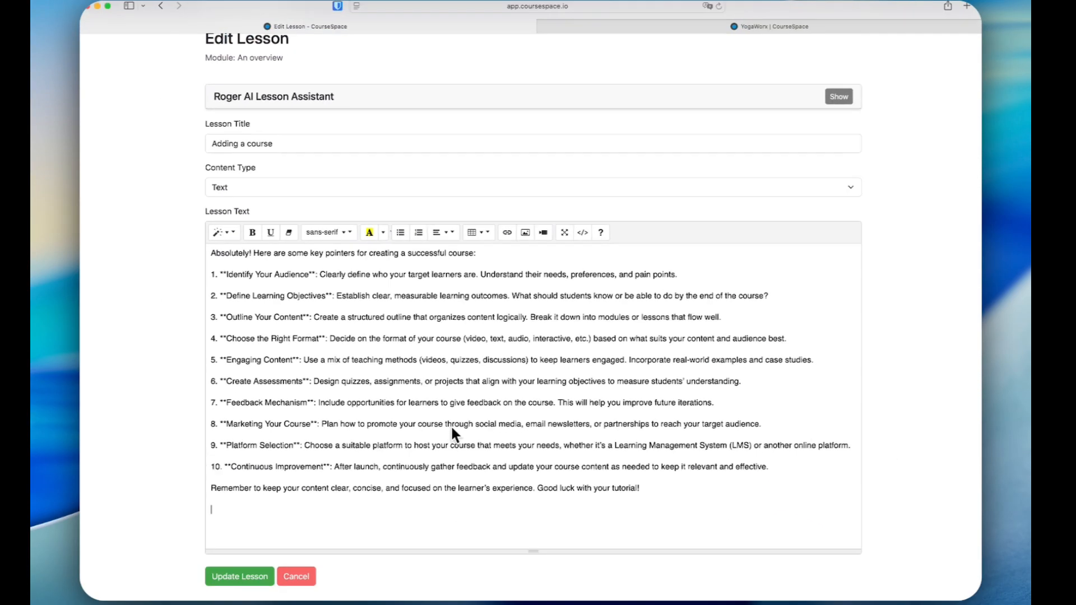
pyautogui.click(296, 569)
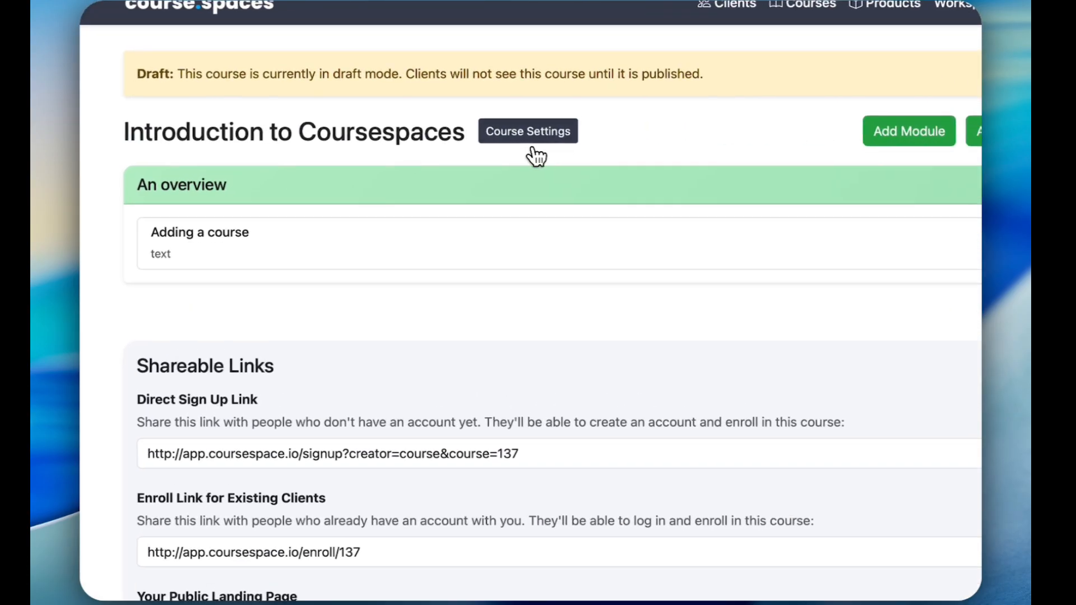
# Open the settings of the Introduction to Coursespaces course and look through them down to Course Cover Image Creation
pyautogui.click(453, 133)
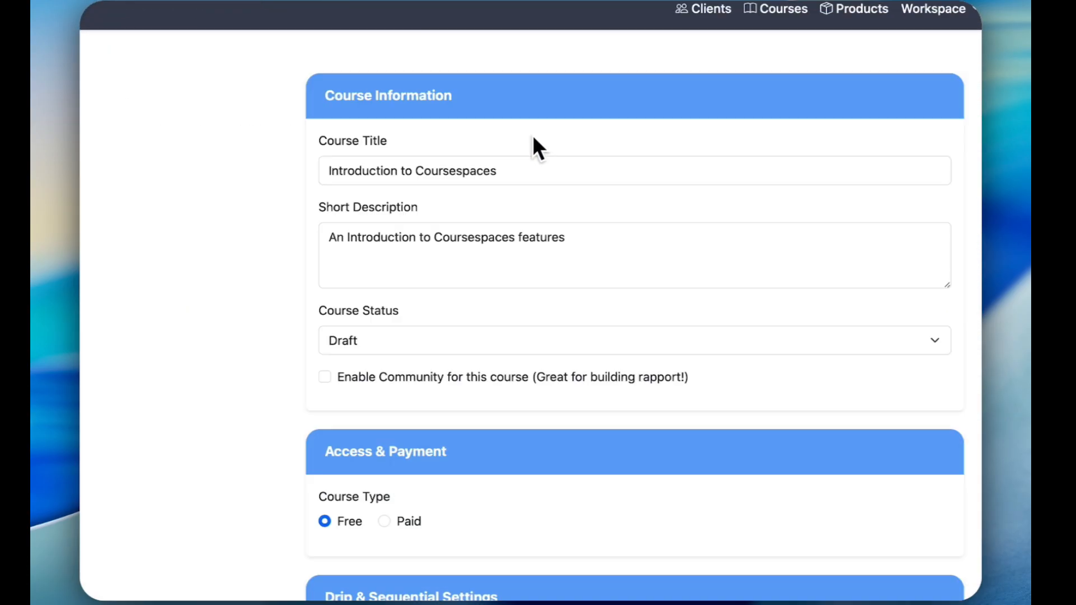
pyautogui.scroll(-6, 439, 267)
pyautogui.scroll(-5, 425, 312)
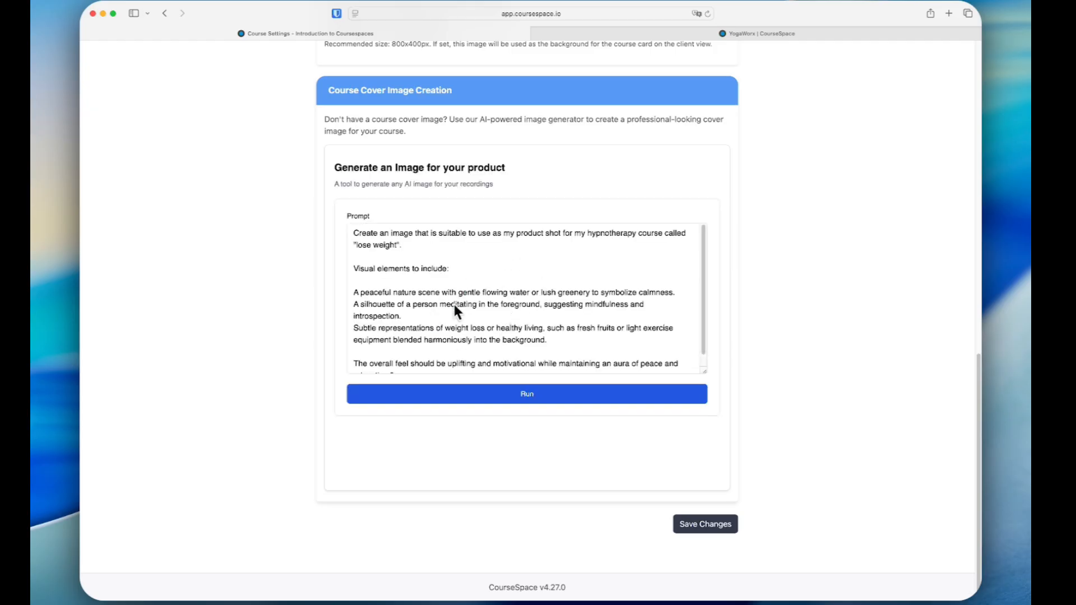
# Generate an AI course cover image from the prefilled "lose weight" hypnotherapy prompt and view the image output
pyautogui.scroll(9, 318, 328)
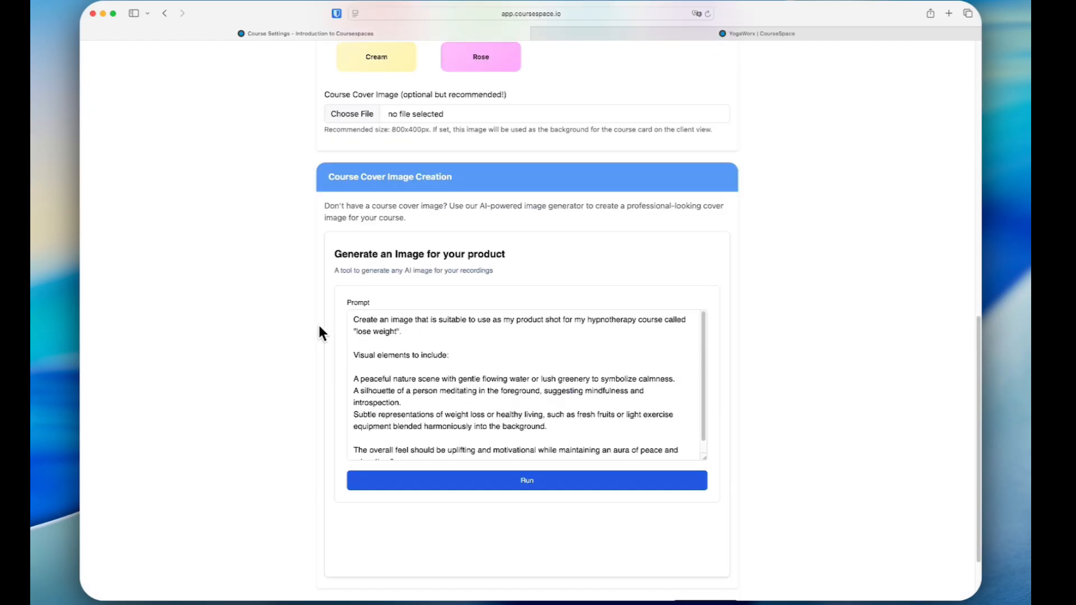
pyautogui.scroll(-9, 315, 333)
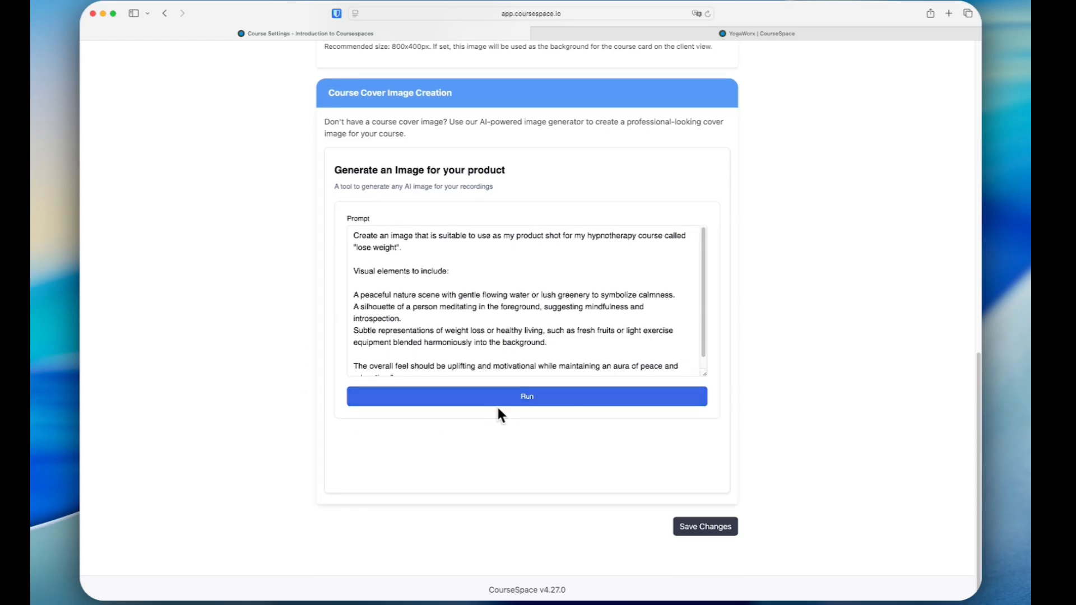
pyautogui.click(529, 396)
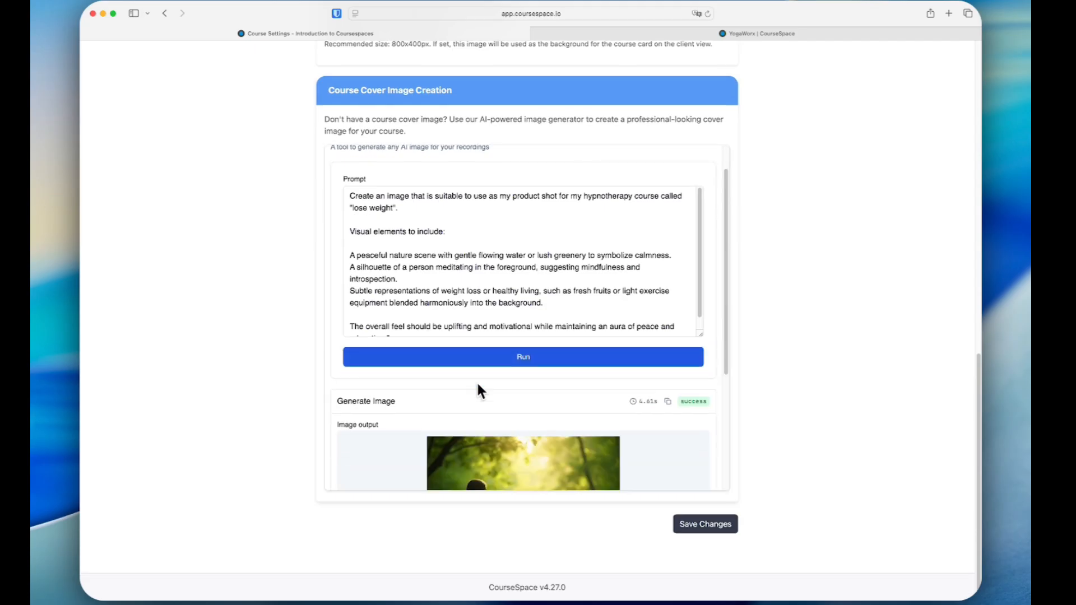
pyautogui.scroll(-5, 478, 384)
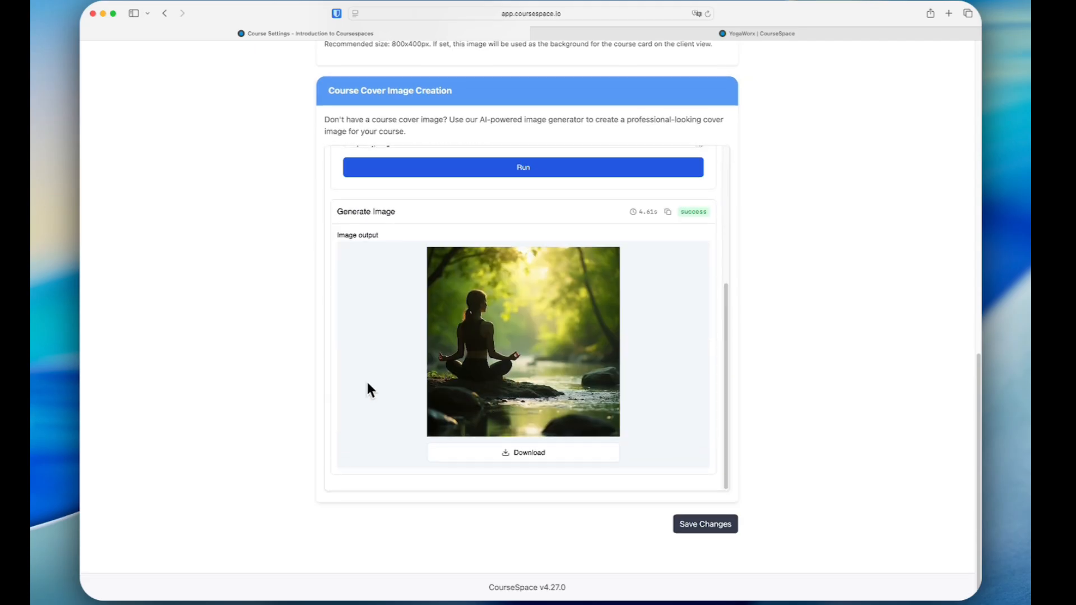
pyautogui.scroll(15, 336, 378)
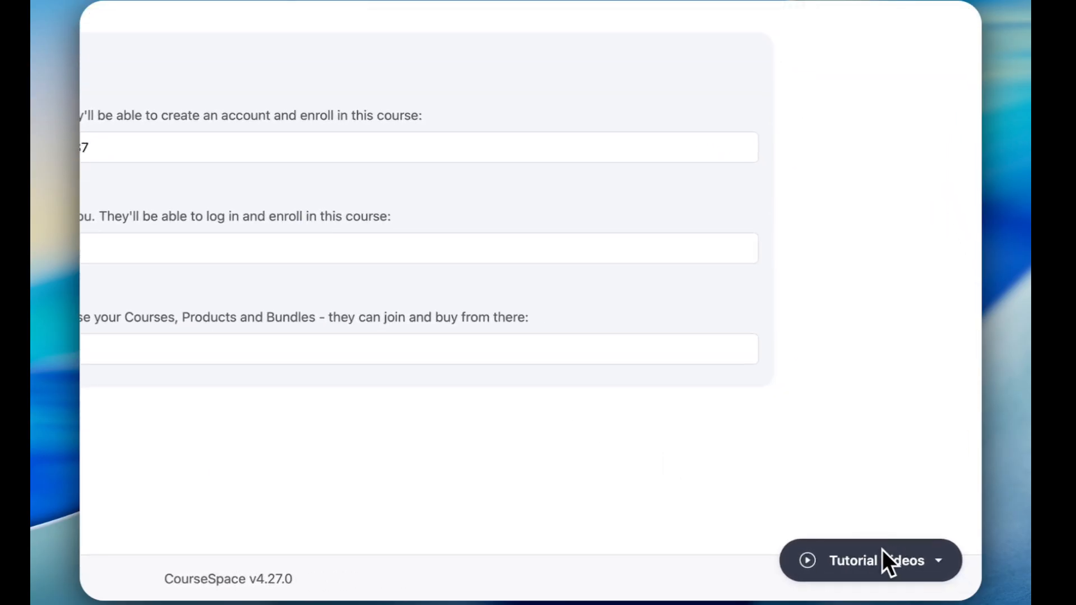
# Open the tutorial videos offered on the course page
pyautogui.click(893, 562)
pyautogui.click(883, 513)
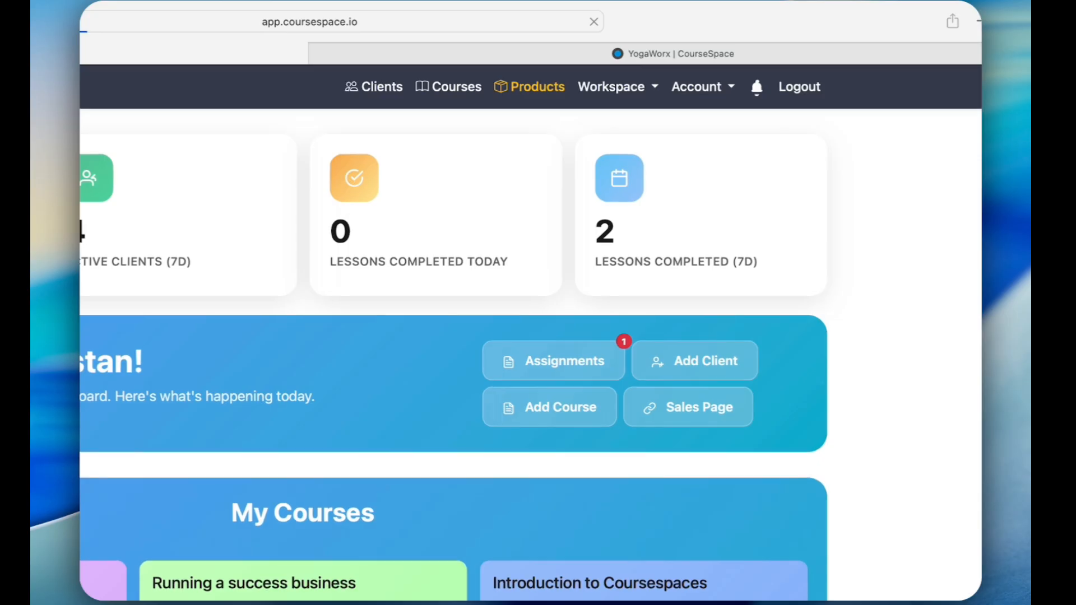
# Open the Products & Bundles page and look through the existing products and bundles
pyautogui.click(536, 89)
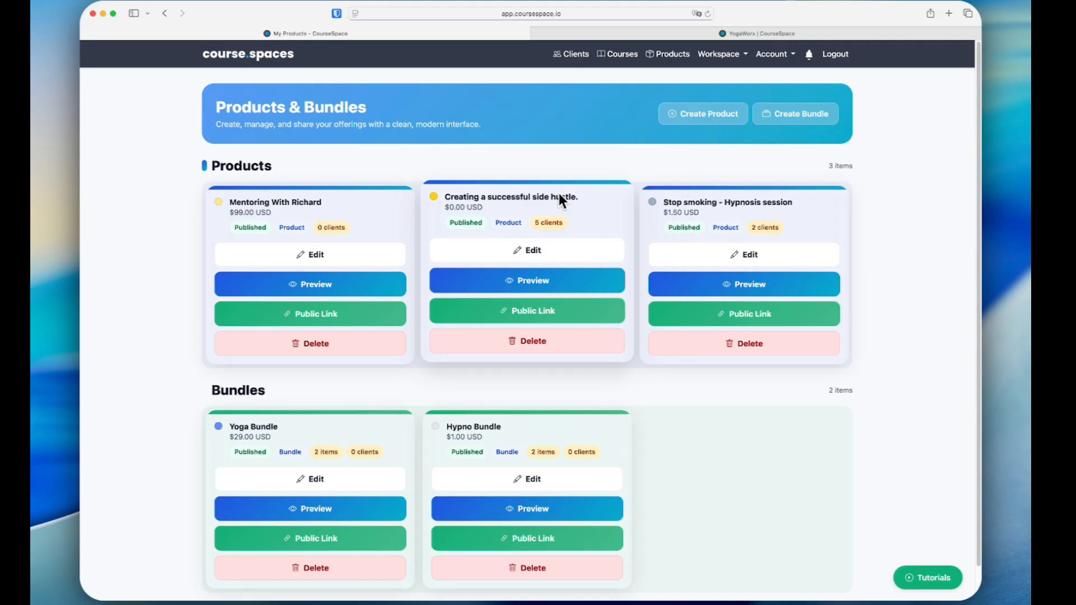
pyautogui.scroll(-2, 168, 425)
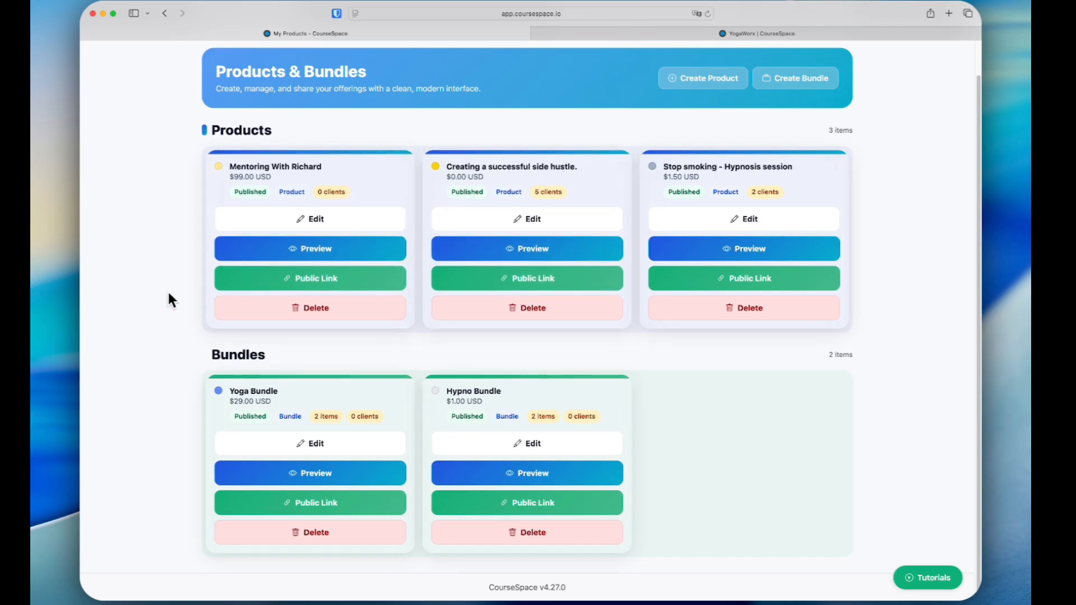
pyautogui.scroll(2, 169, 293)
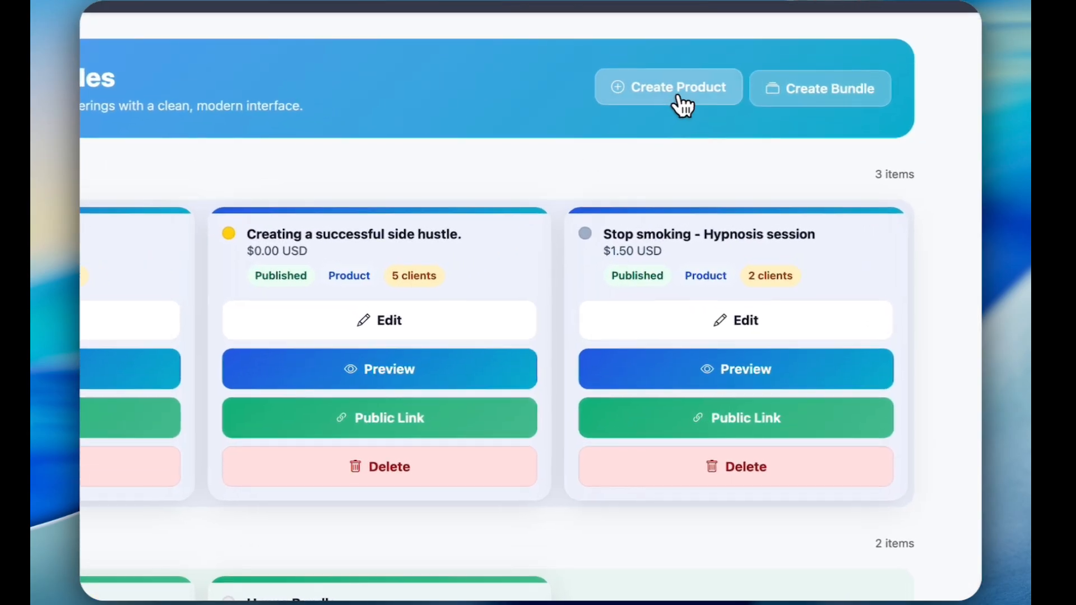
# Start a new product titled "How to run a profitable car dealership" with a price of 0 USD
pyautogui.click(668, 87)
pyautogui.scroll(-4, 156, 329)
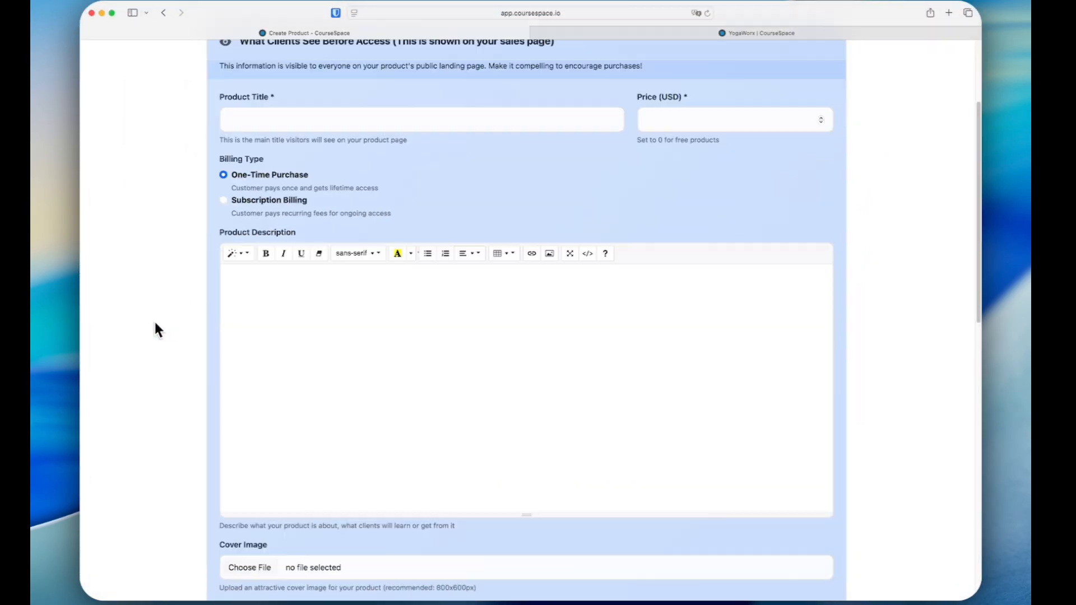
pyautogui.click(291, 118)
pyautogui.write('How to run a profitable car dealership')
pyautogui.click(679, 117)
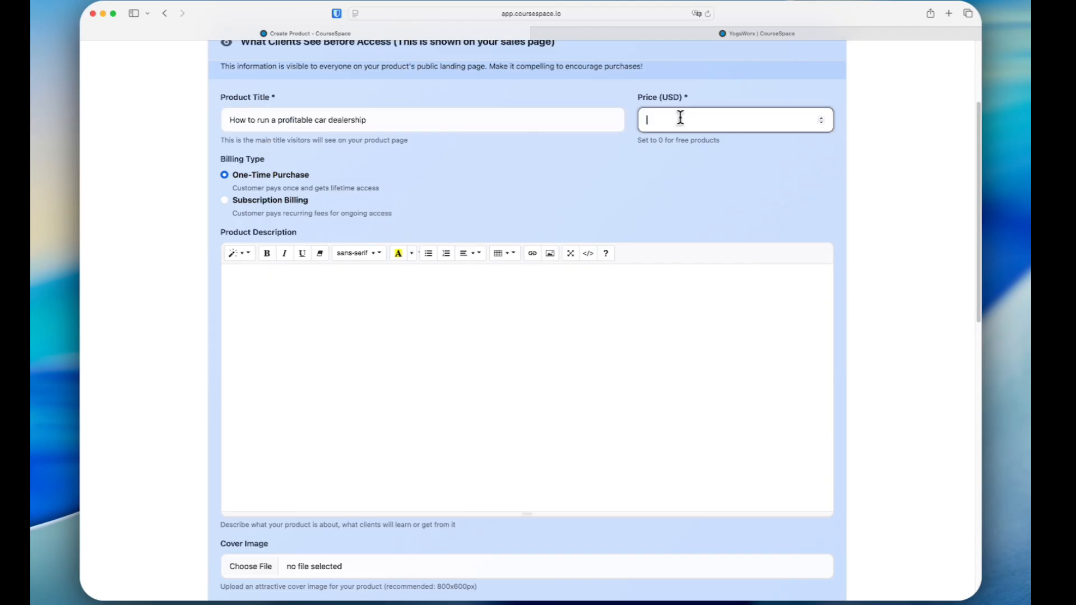
pyautogui.write('0')
pyautogui.click(563, 174)
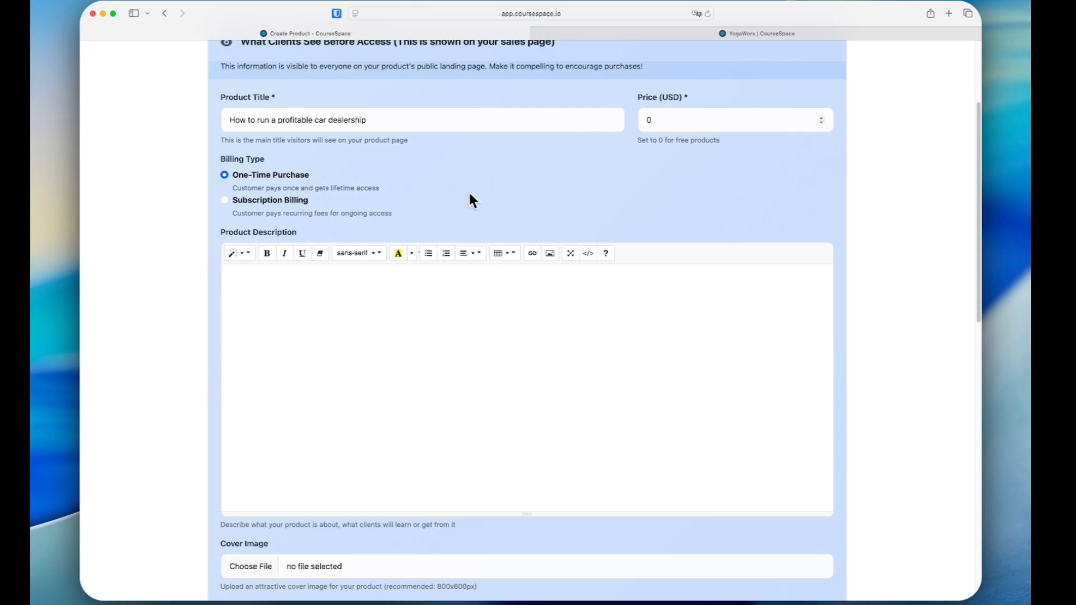
# Look through the new product's description, visibility, protected content and resource file fields, and cancel creating the product
pyautogui.click(372, 284)
pyautogui.scroll(-5, 340, 285)
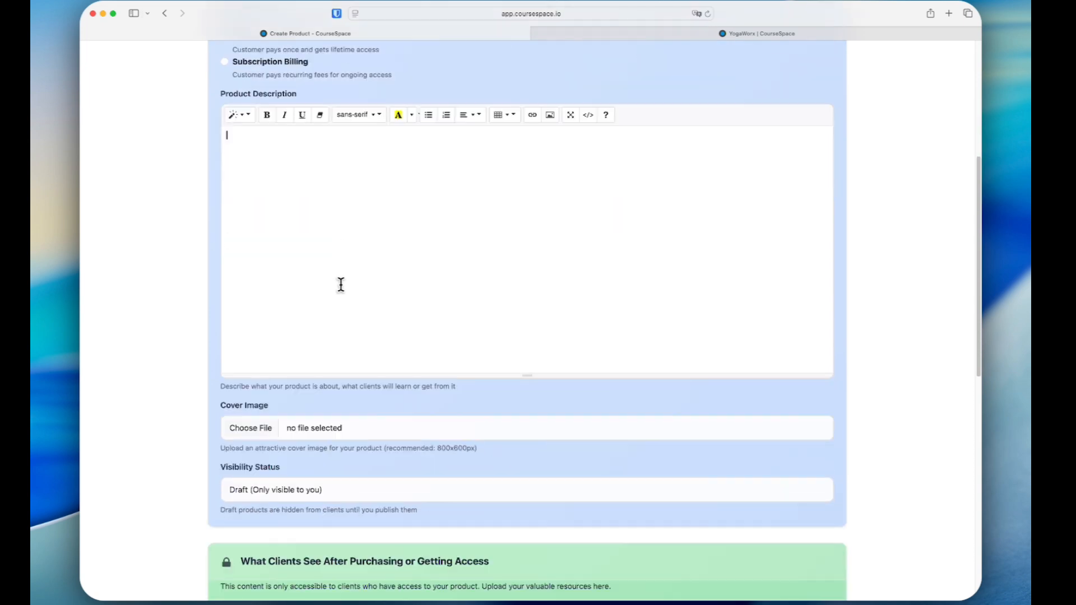
pyautogui.scroll(-8, 325, 336)
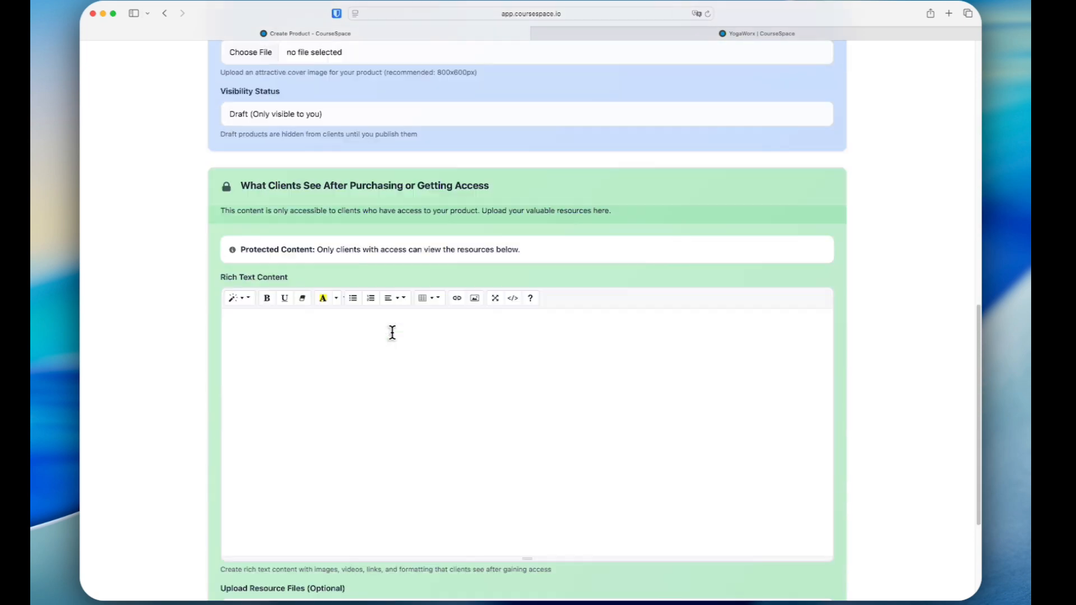
pyautogui.click(341, 325)
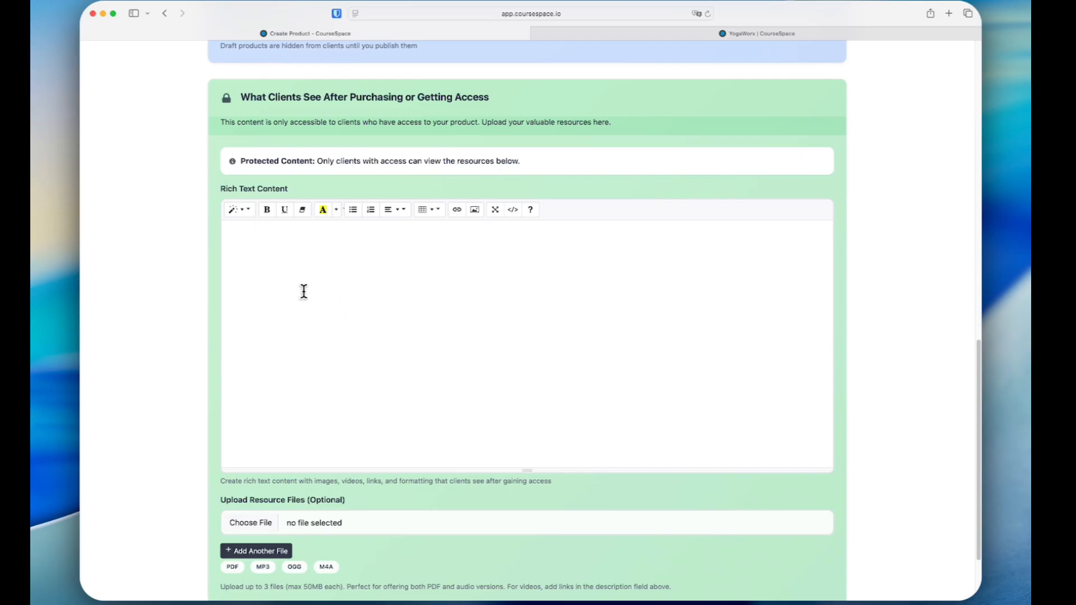
pyautogui.scroll(-2, 376, 380)
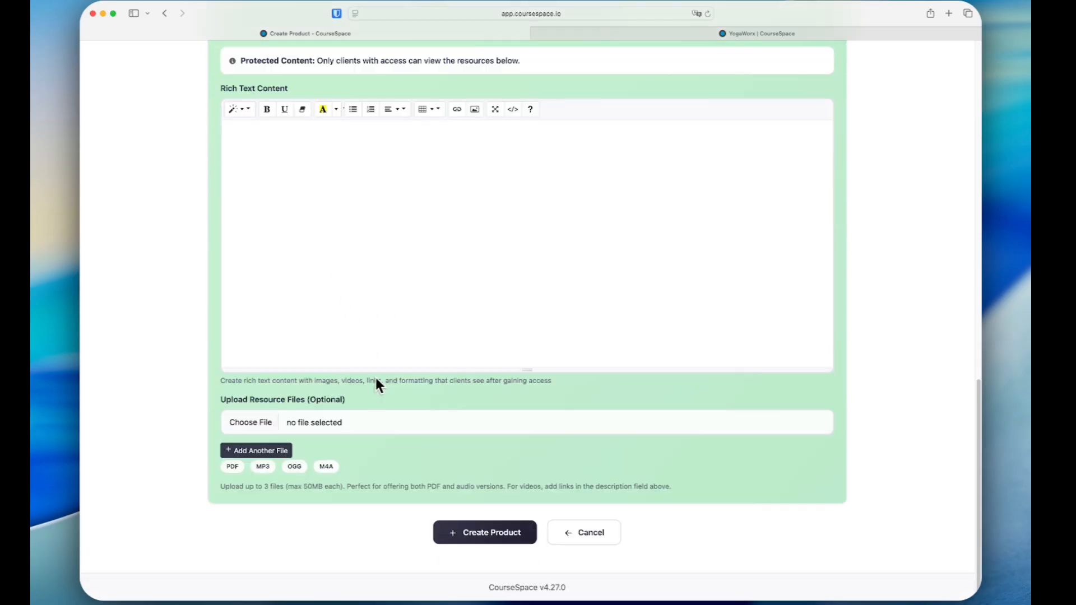
pyautogui.click(584, 532)
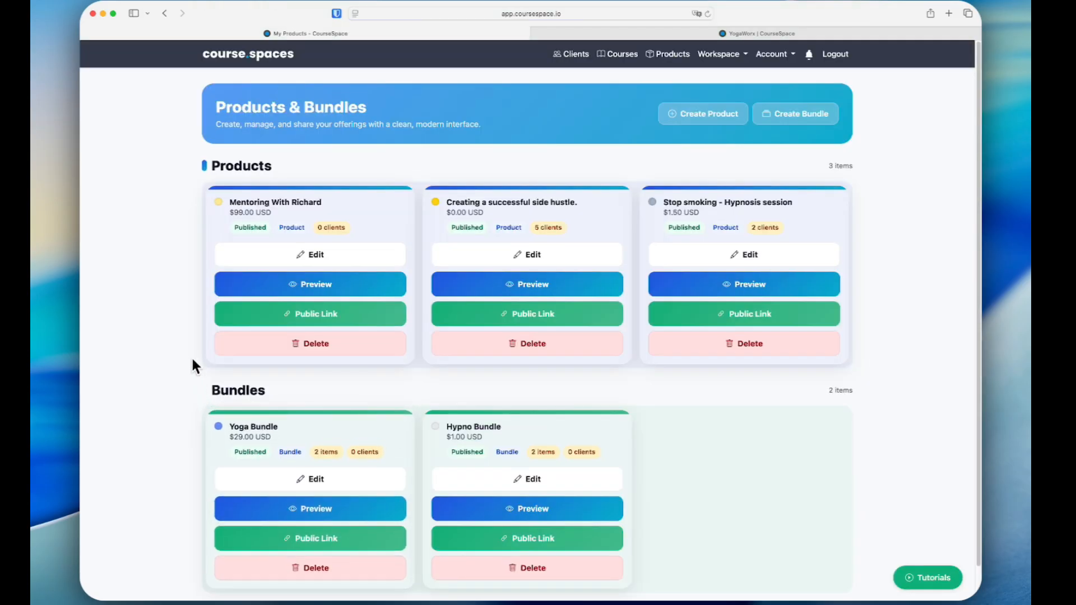
# Open the $99 mentoring product for editing, review its sales page details and protected content, and leave without saving
pyautogui.click(261, 255)
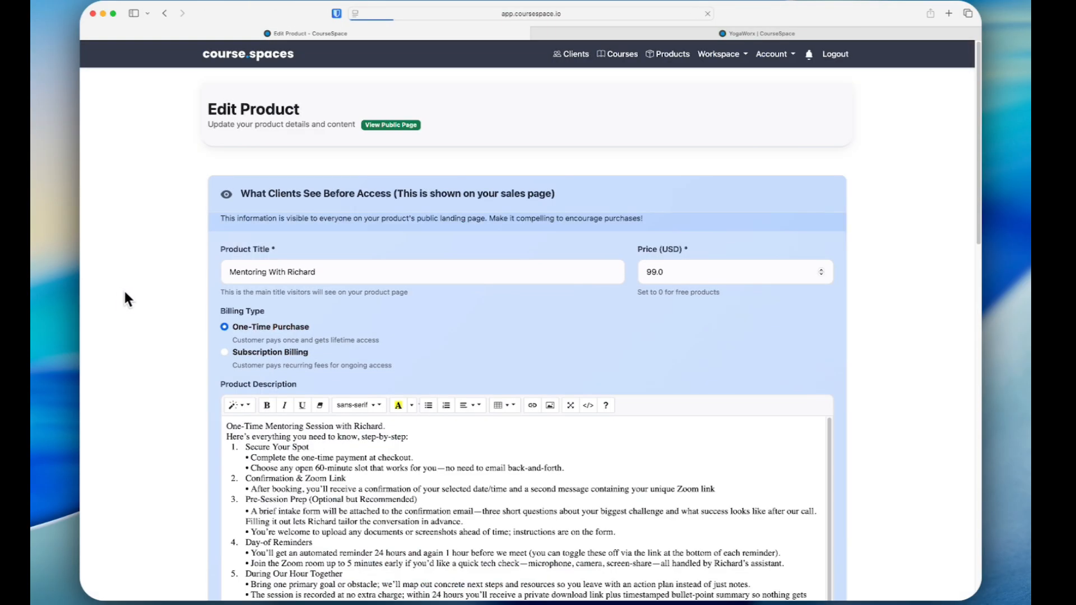
pyautogui.scroll(-5, 165, 297)
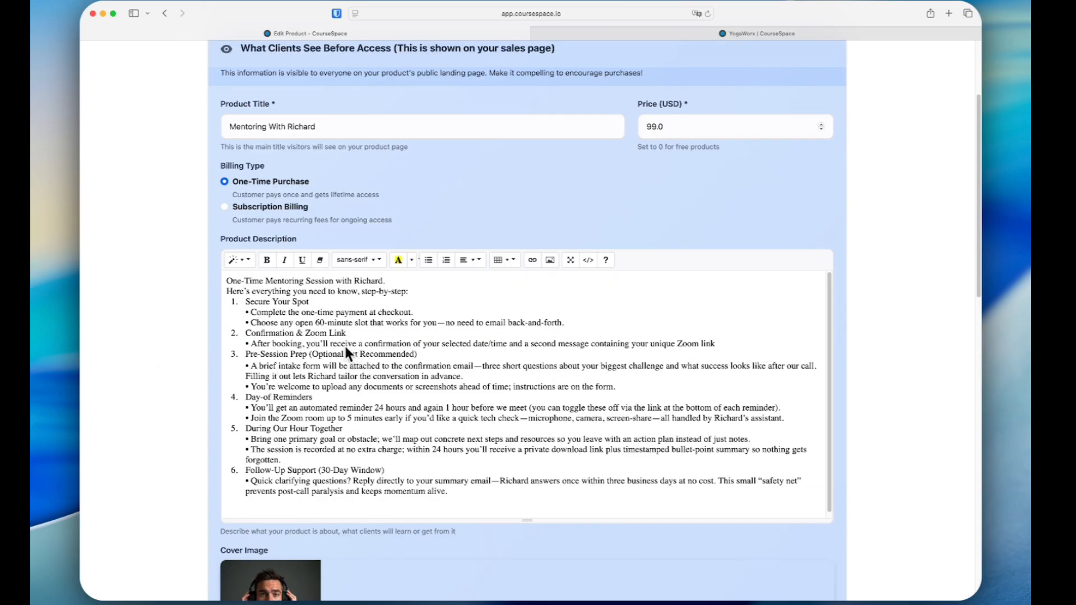
pyautogui.scroll(-15, 187, 347)
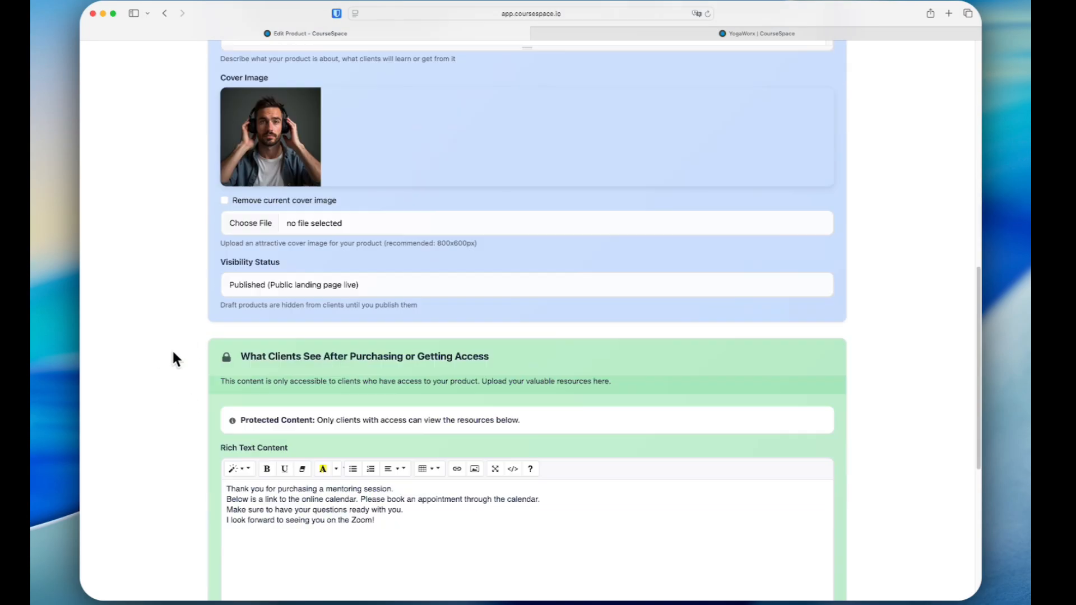
pyautogui.scroll(-6, 173, 359)
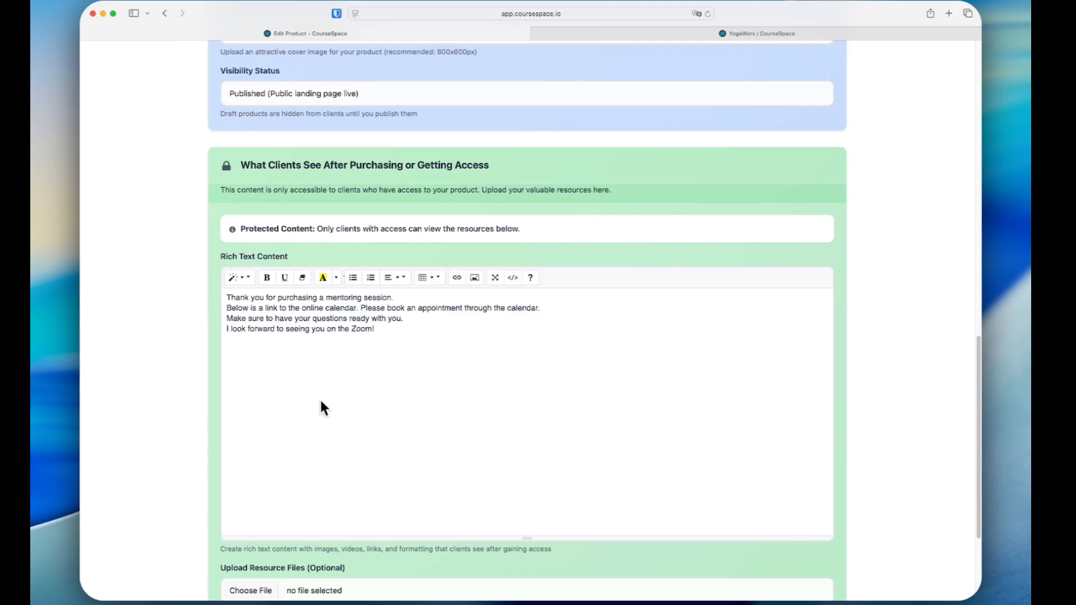
pyautogui.scroll(-2, 355, 387)
pyautogui.scroll(20, 354, 387)
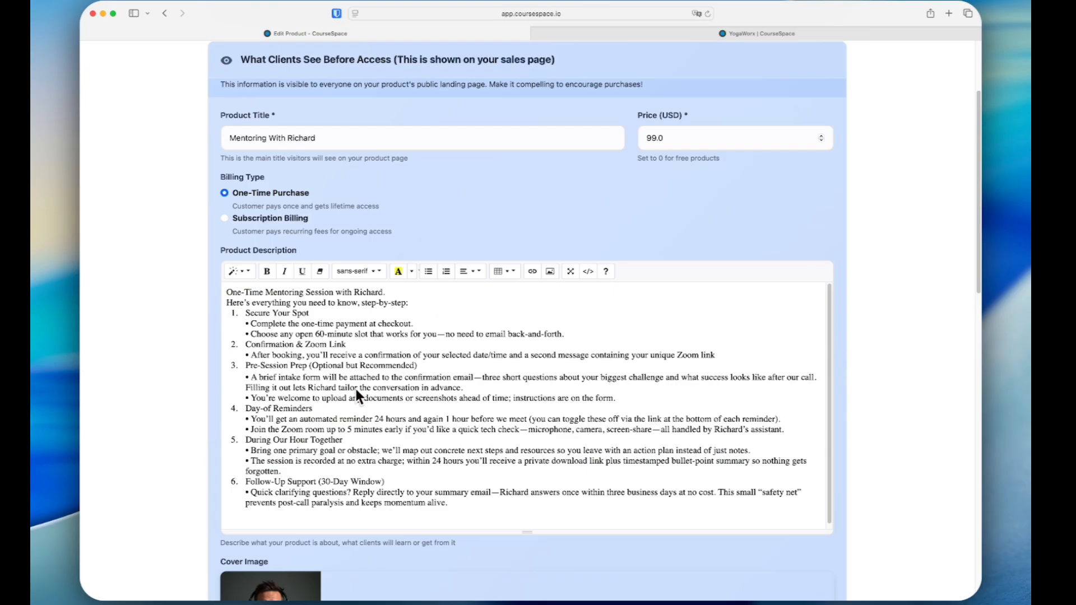
pyautogui.scroll(5, 356, 389)
pyautogui.scroll(-20, 361, 327)
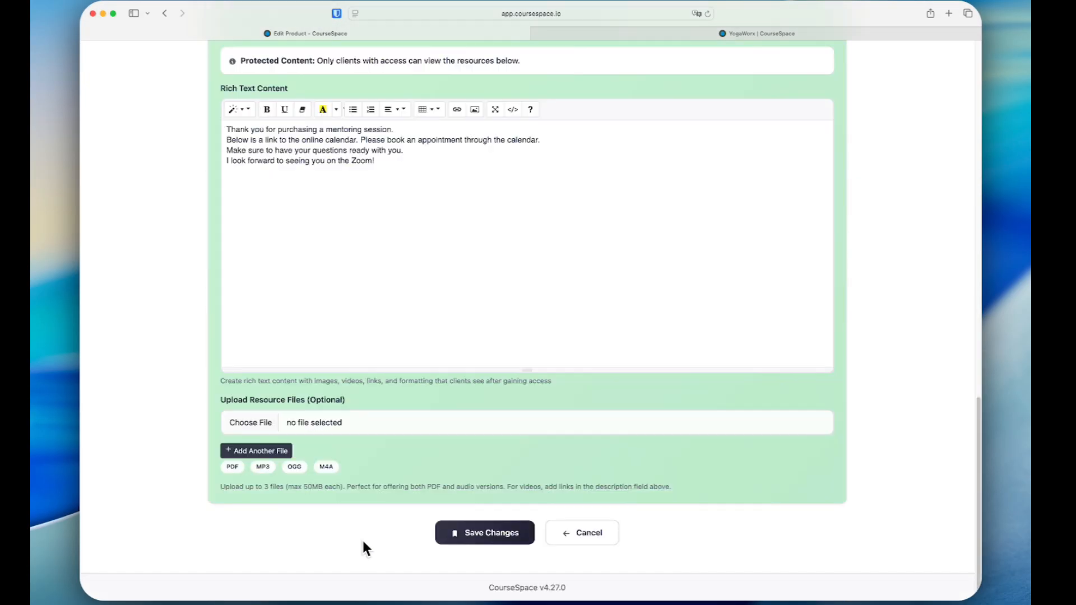
pyautogui.click(573, 538)
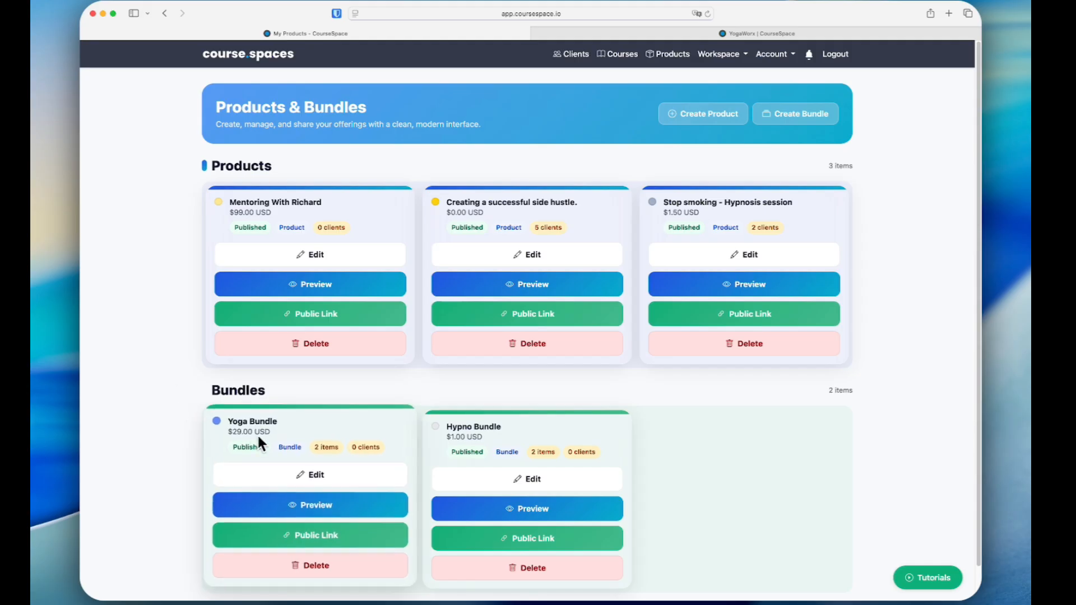
# Review the Yoga Bundle's details, contents and settings without changing them, and open the tutorials on the Products & Bundles page
pyautogui.click(314, 481)
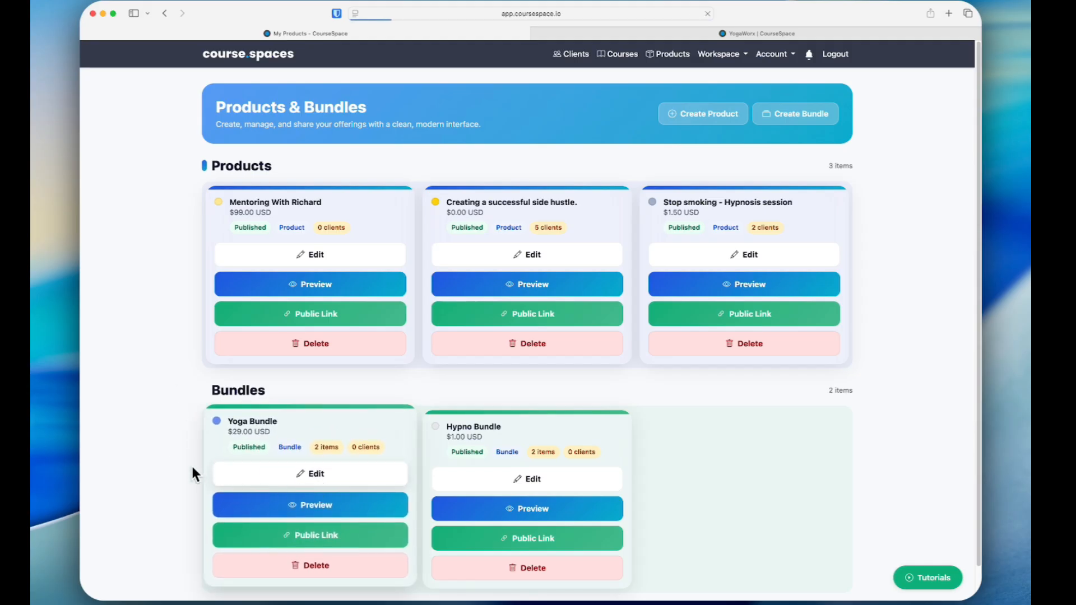
pyautogui.scroll(-1, 181, 465)
pyautogui.scroll(-1, 181, 466)
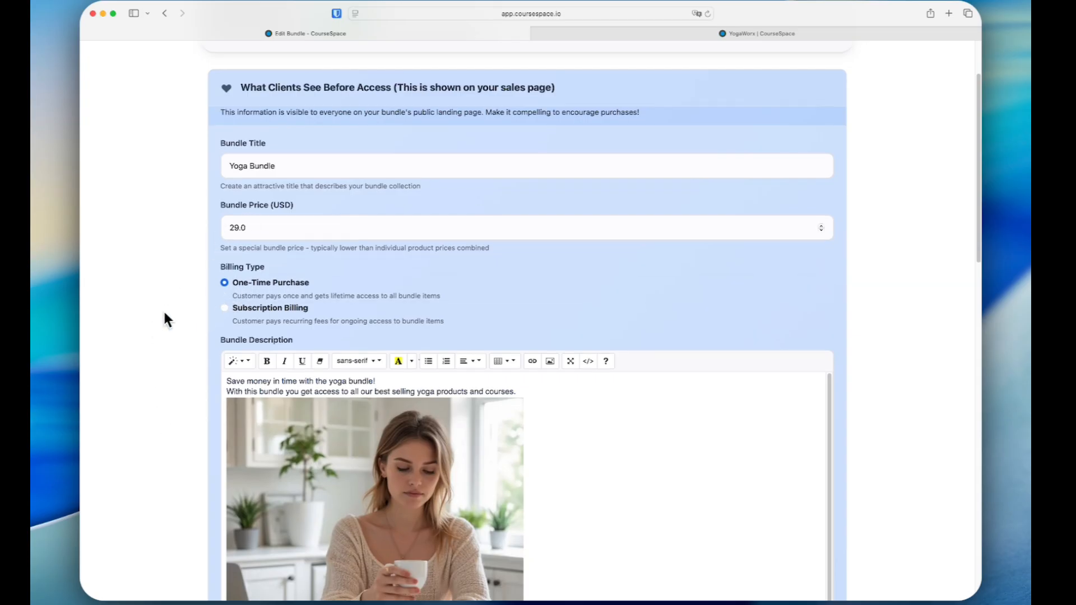
pyautogui.scroll(-5, 163, 311)
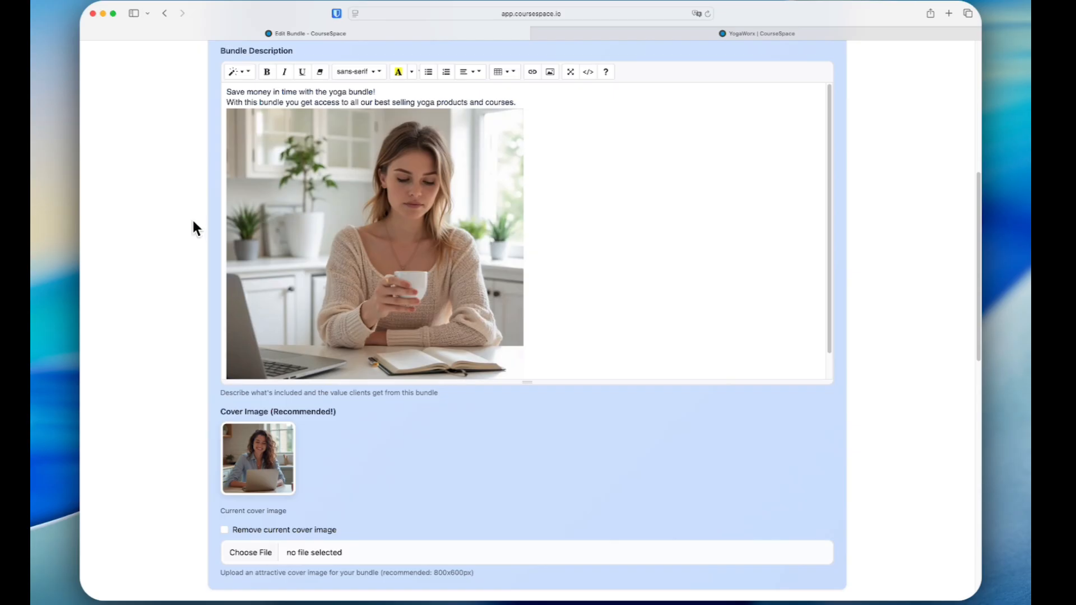
pyautogui.scroll(-8, 179, 227)
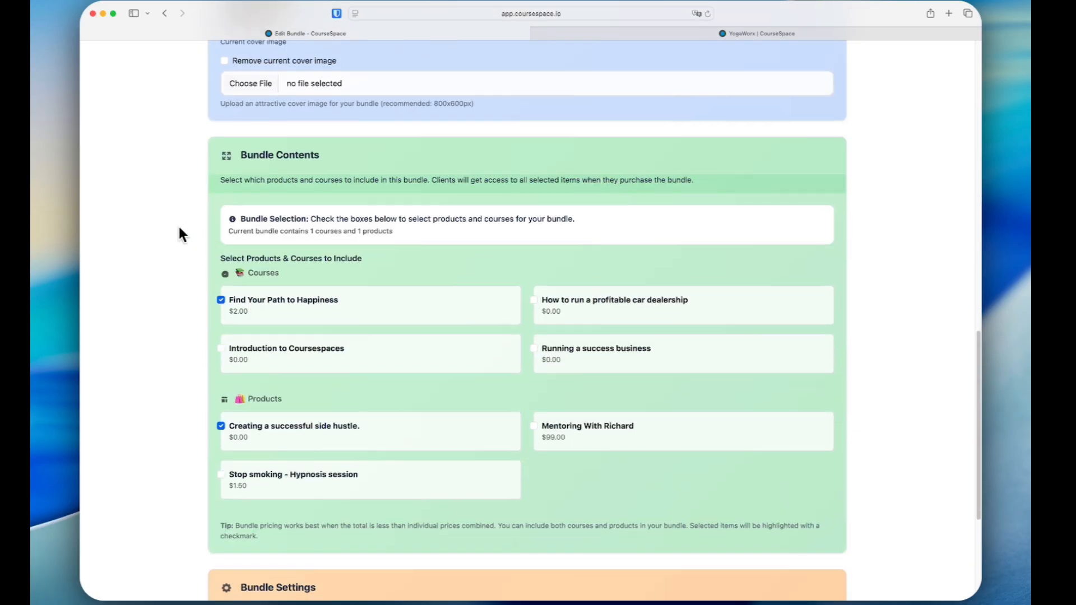
pyautogui.scroll(-2, 179, 227)
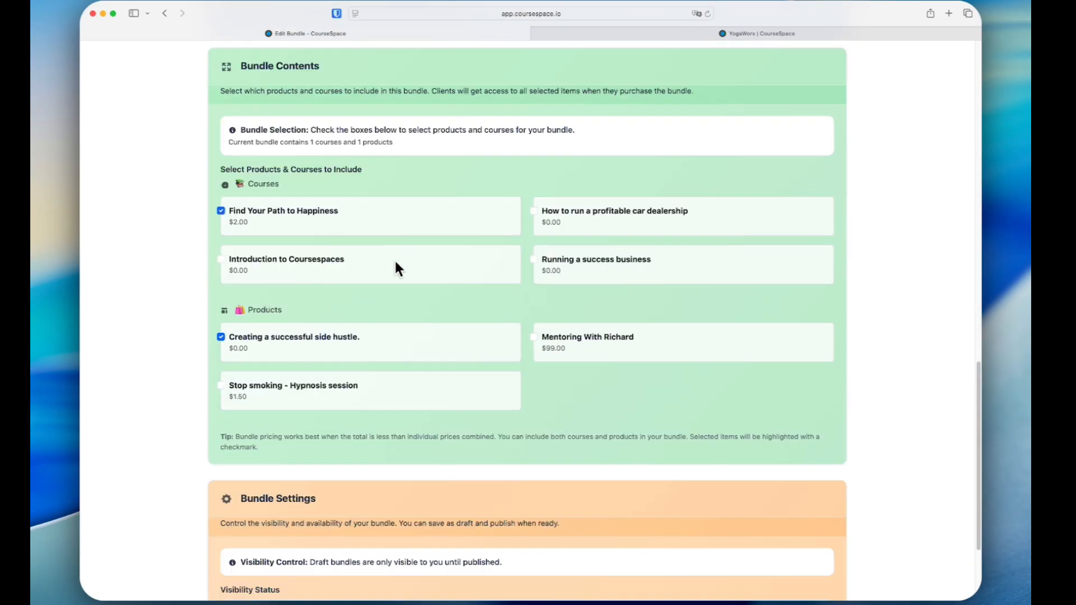
pyautogui.scroll(-3, 178, 331)
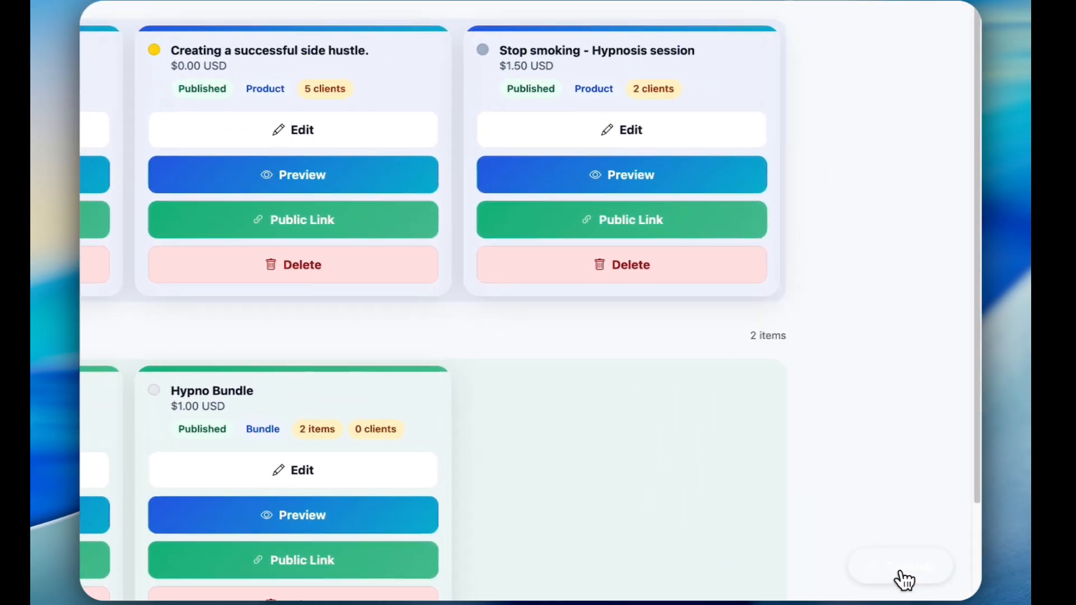
pyautogui.click(900, 573)
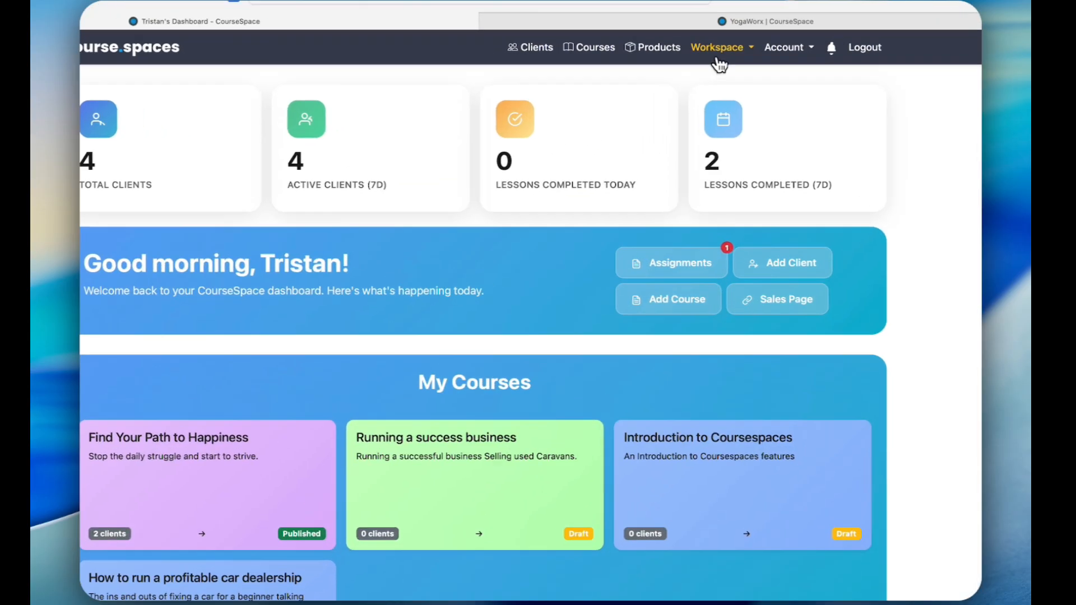
# Go to the workspace's communities and open the form for creating a new community
pyautogui.click(718, 59)
pyautogui.click(707, 76)
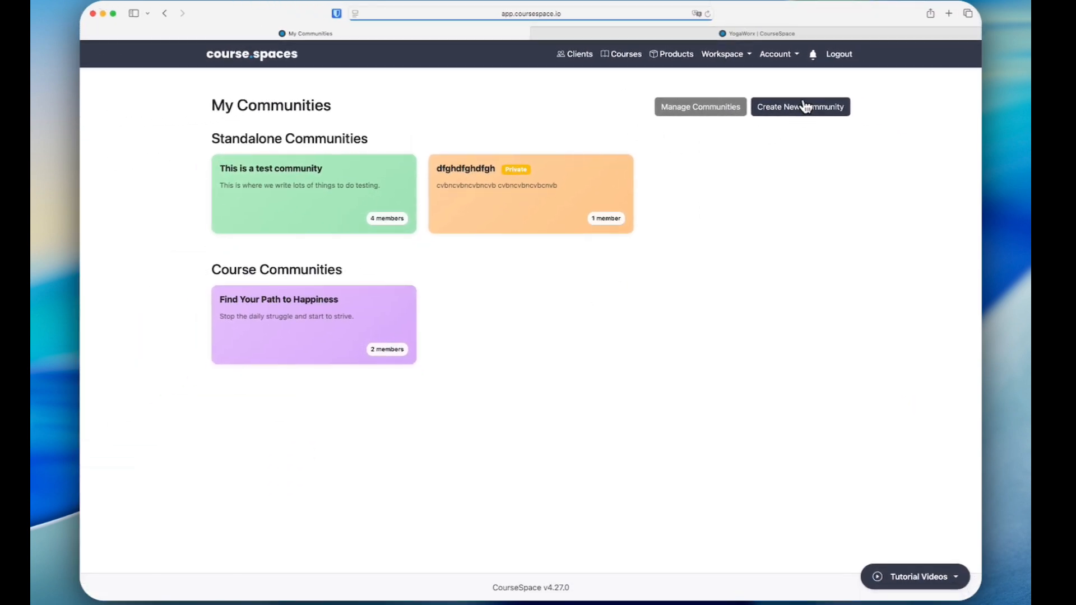
pyautogui.click(805, 105)
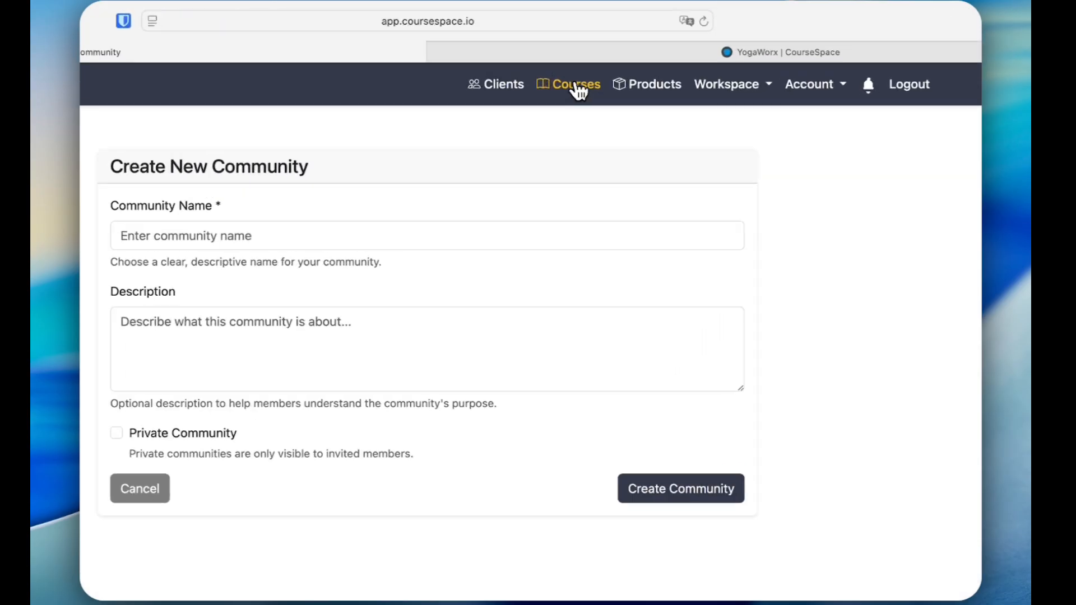
# Return to the course list and open the Introduction to Coursespaces course
pyautogui.click(577, 88)
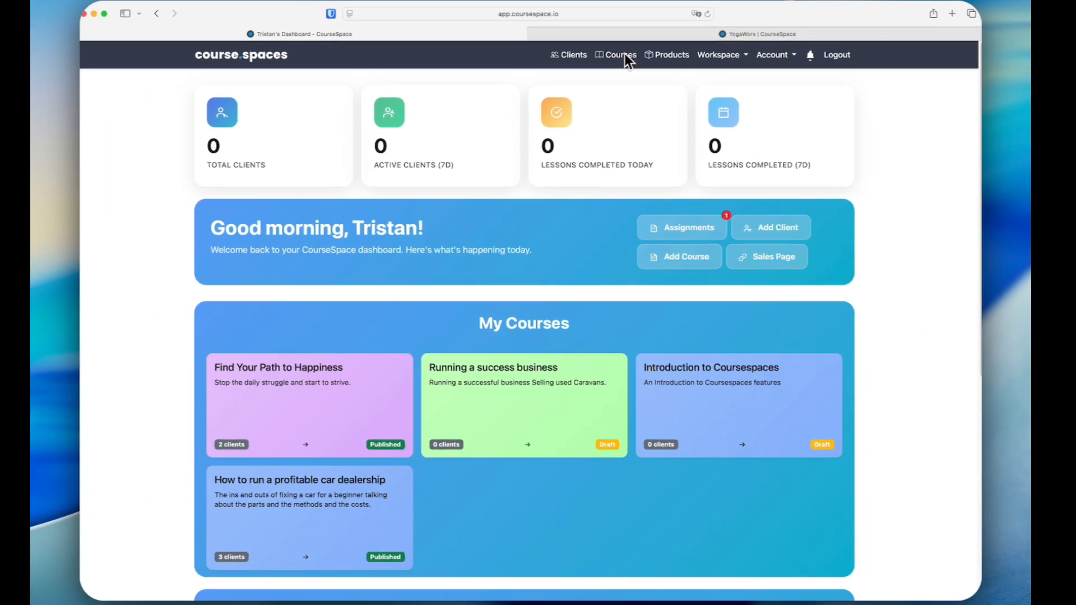
pyautogui.click(666, 392)
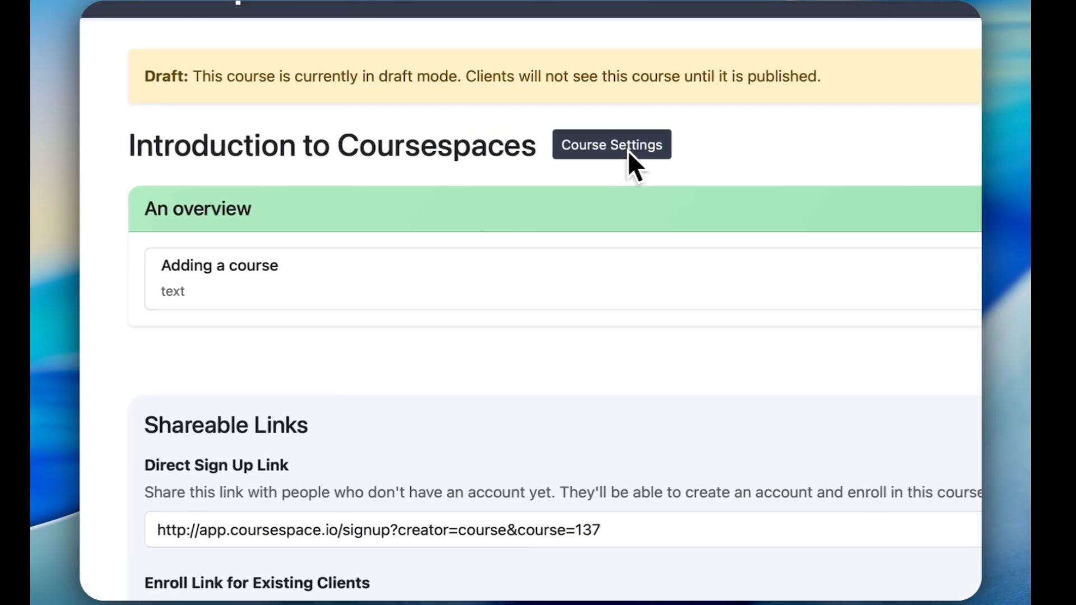
# In the Introduction to Coursespaces course settings, enable the community for this course and save the changes
pyautogui.click(453, 132)
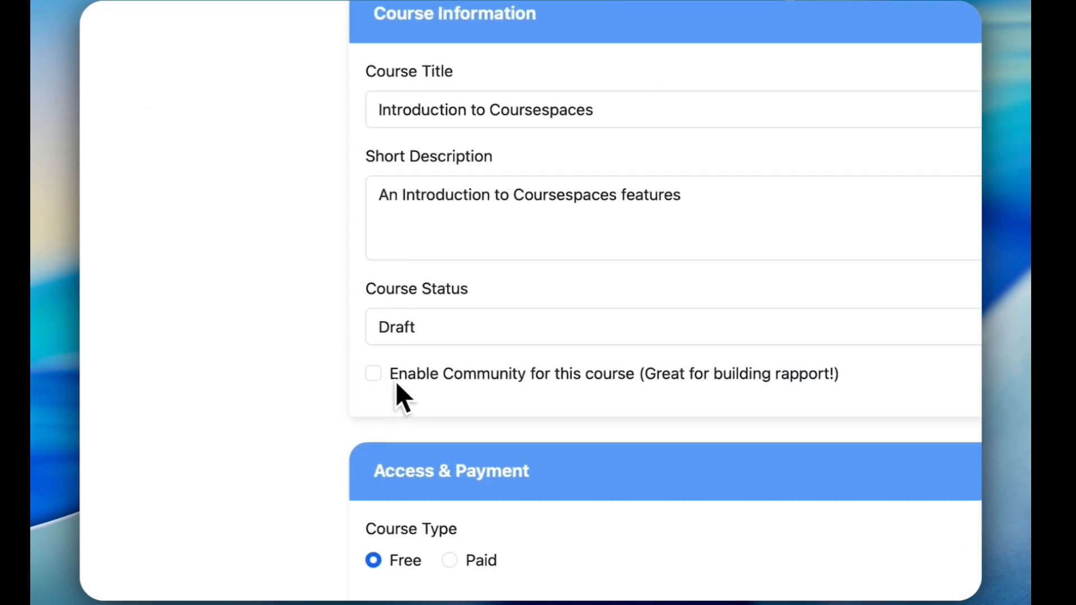
pyautogui.scroll(-3, 396, 386)
pyautogui.click(378, 305)
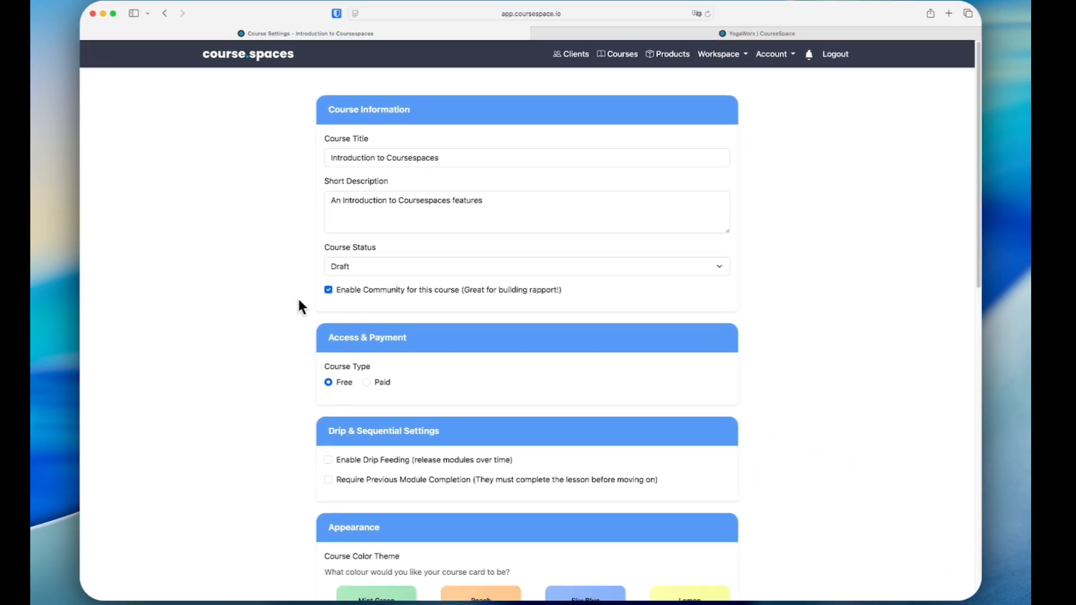
pyautogui.scroll(-10, 299, 301)
pyautogui.scroll(-3, 299, 302)
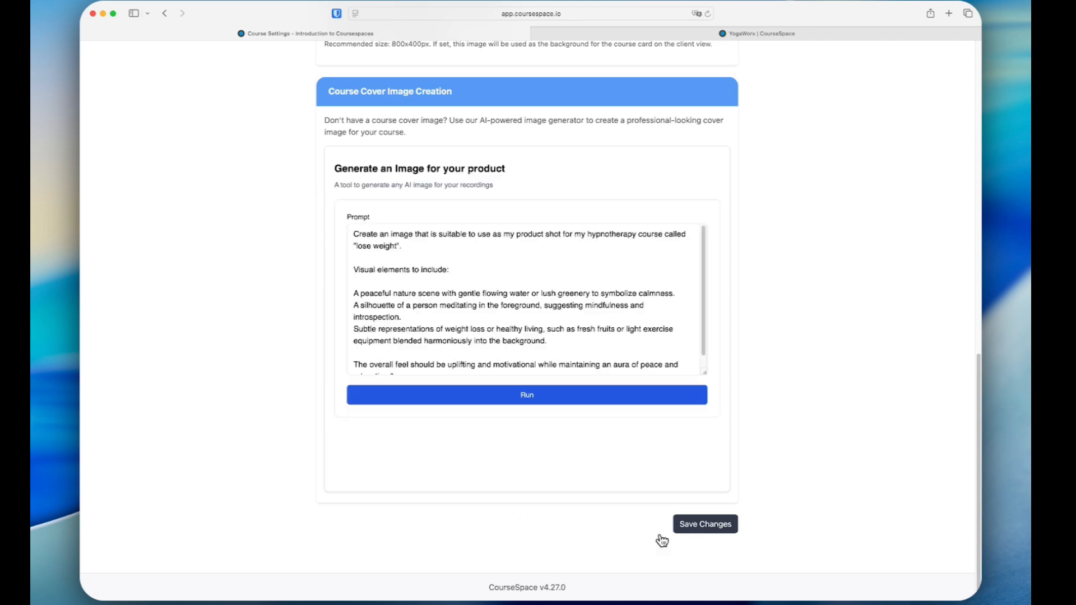
pyautogui.click(692, 526)
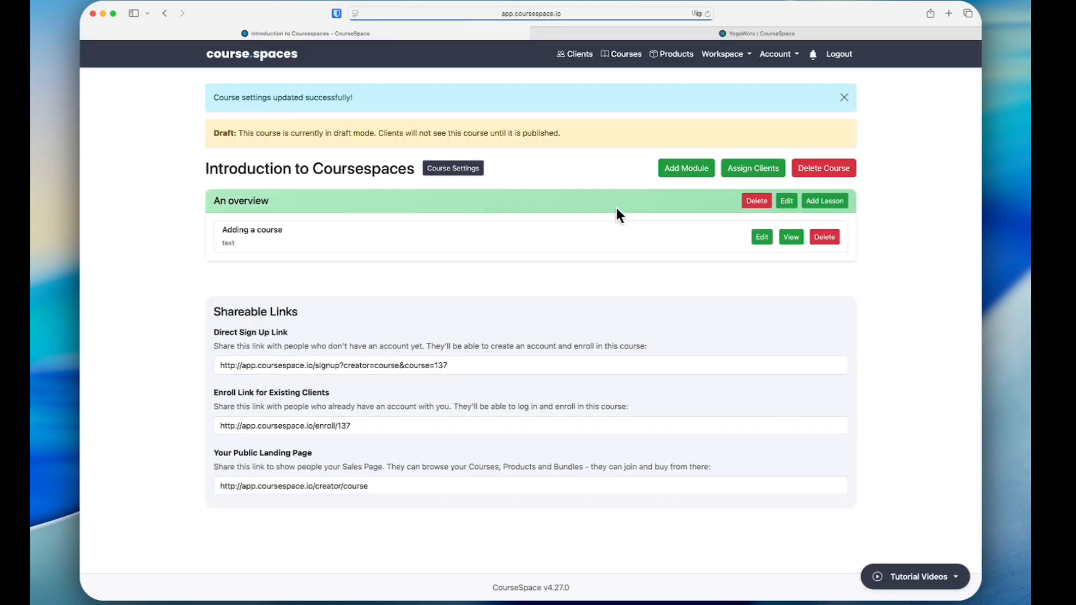
# Go to the workspace's communities and open the Introduction to Coursespaces course community
pyautogui.click(725, 55)
pyautogui.click(714, 77)
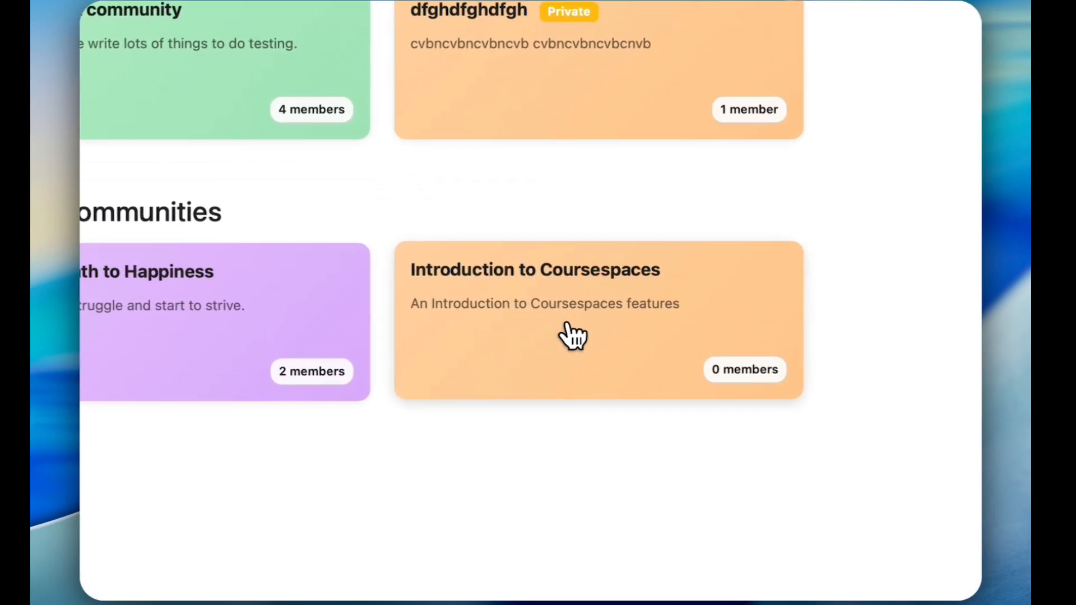
pyautogui.click(547, 335)
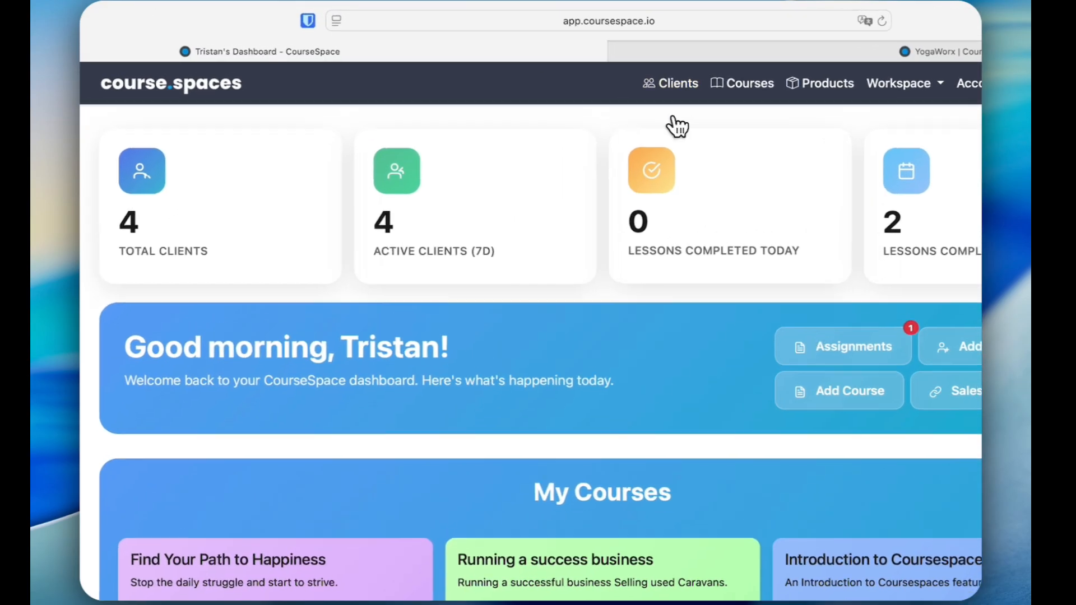
# From the client list, open the form for adding a new client and review its details and course, product and bundle assignment options
pyautogui.click(577, 53)
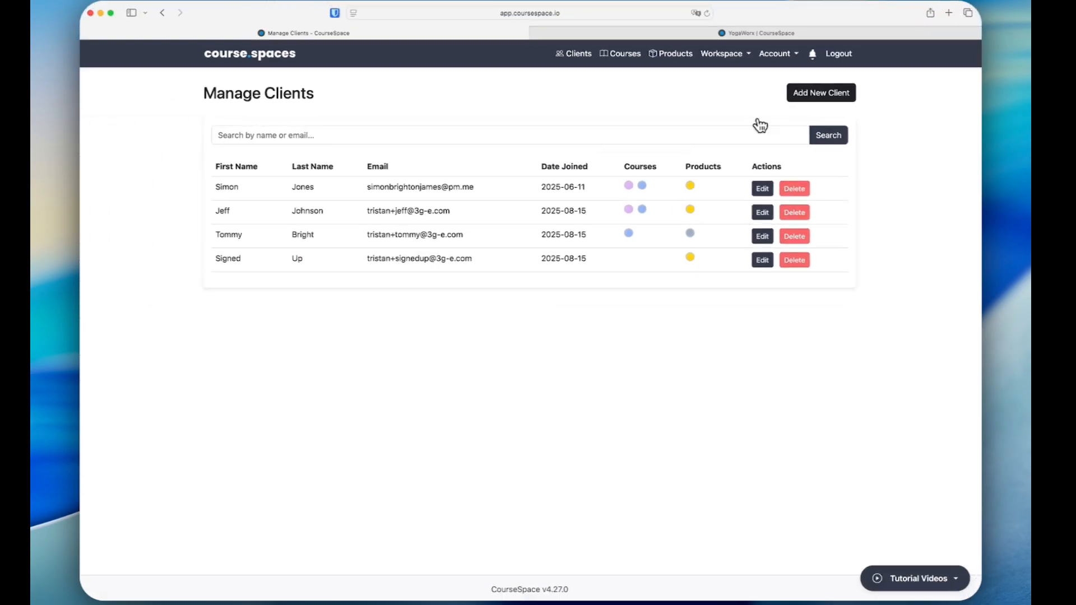
pyautogui.click(816, 93)
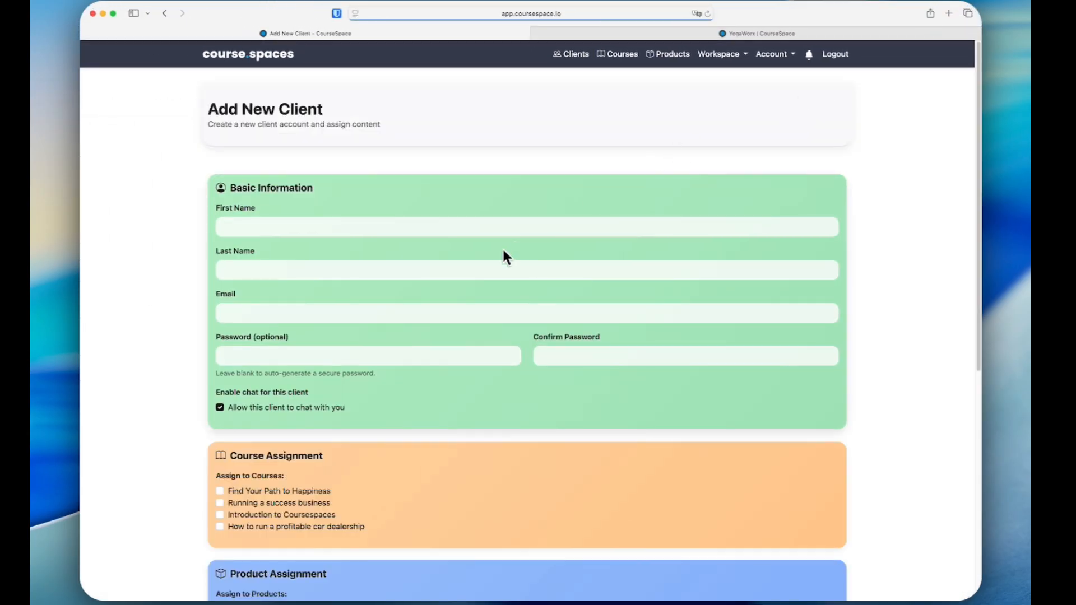
pyautogui.scroll(-5, 469, 271)
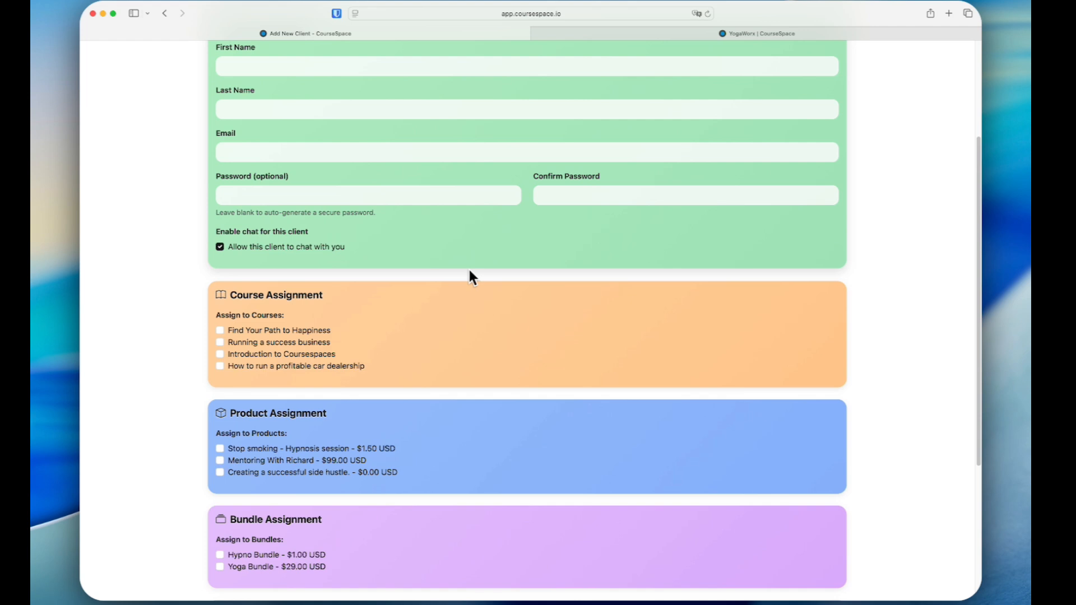
pyautogui.scroll(-7, 469, 272)
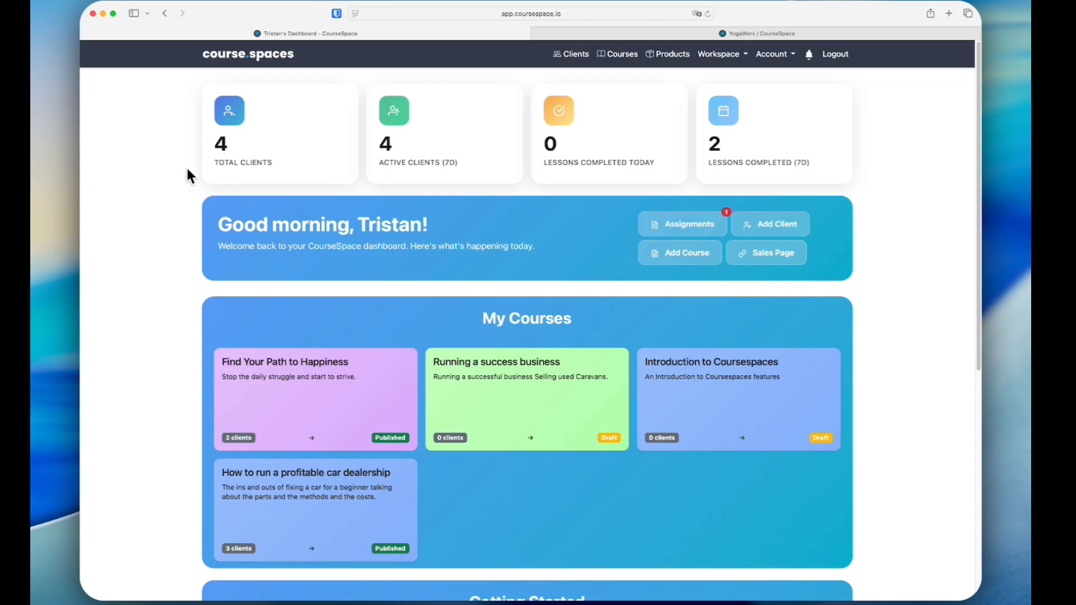
pyautogui.click(722, 56)
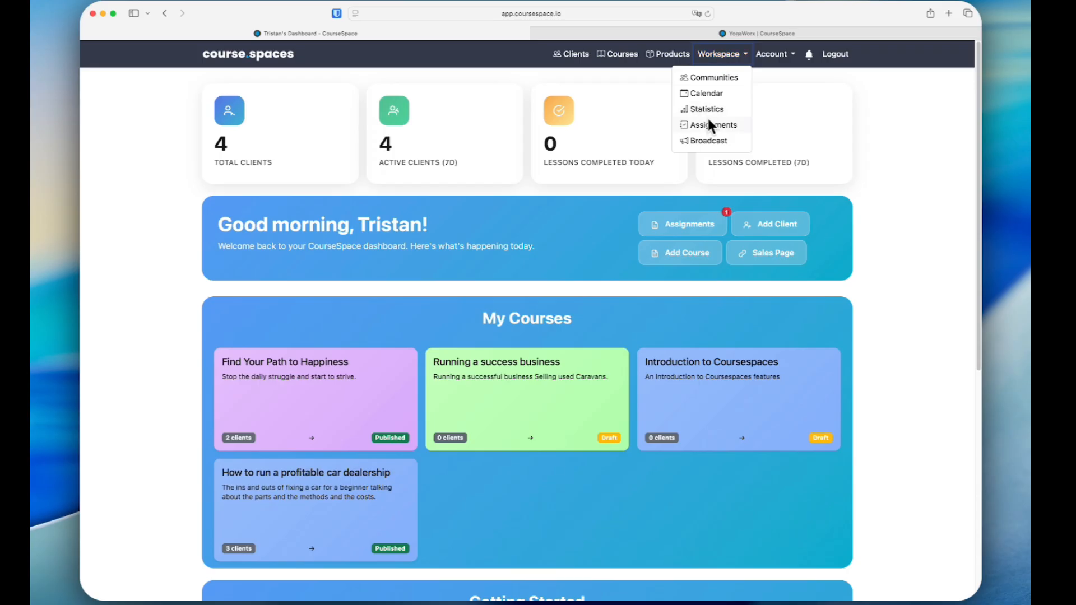
pyautogui.click(775, 56)
pyautogui.click(682, 77)
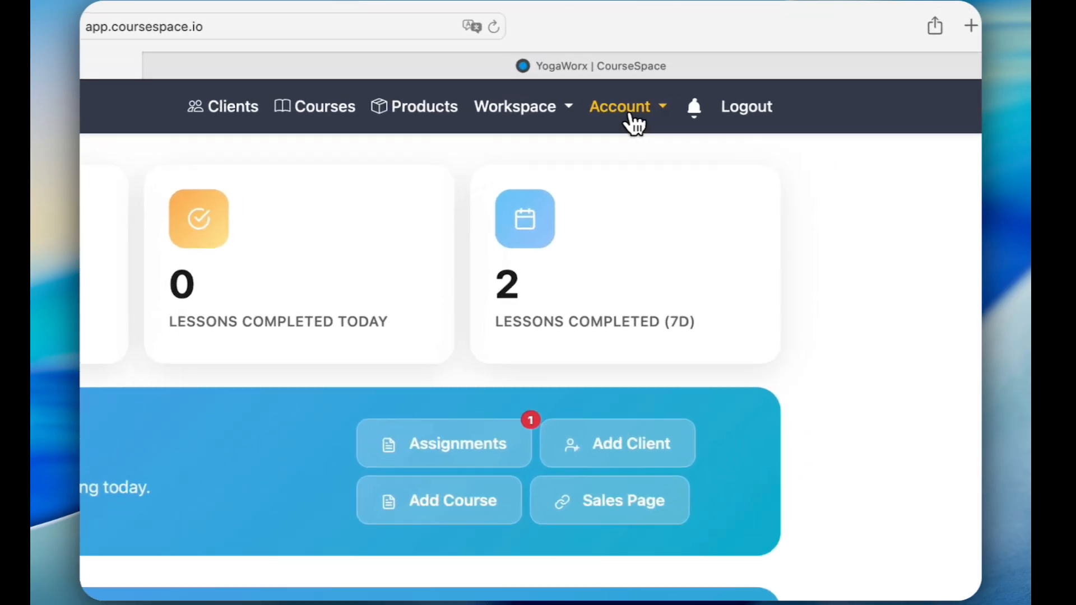
# Open the account's YogaWorx sales page and review how its courses are presented
pyautogui.click(777, 56)
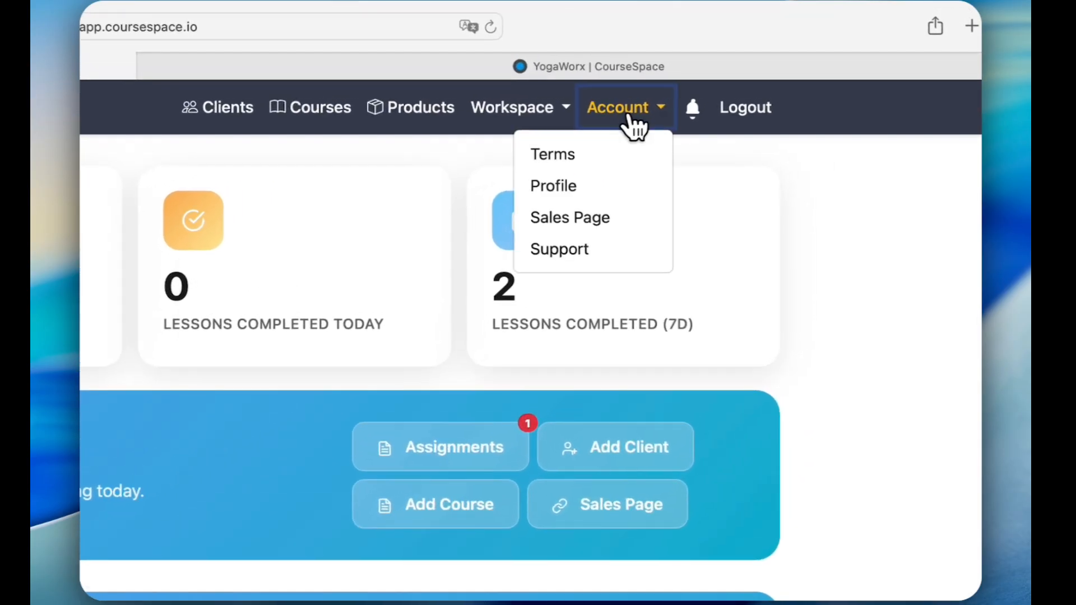
pyautogui.click(616, 220)
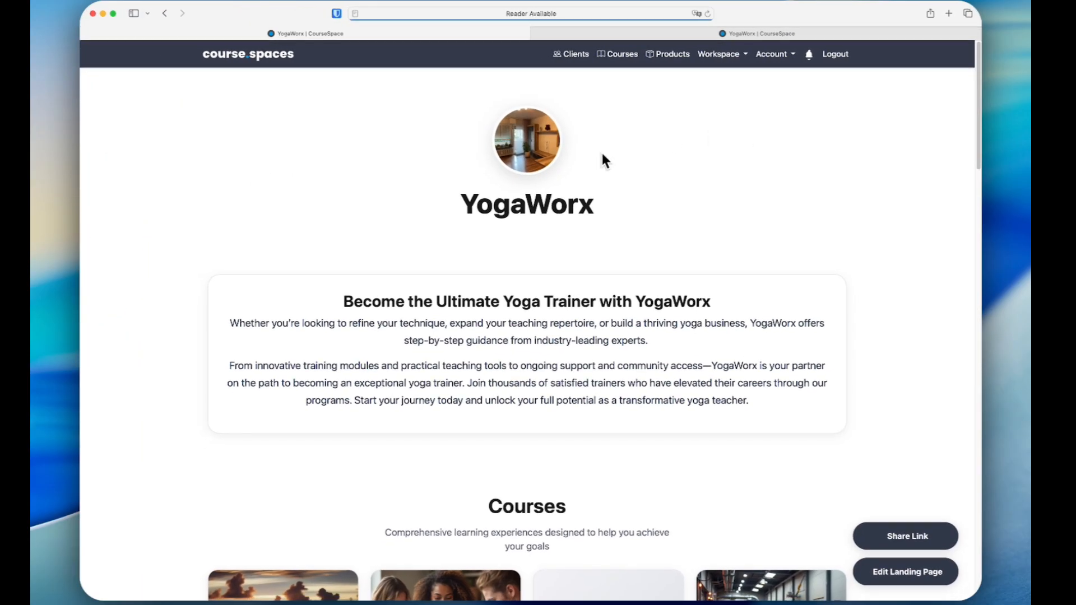
pyautogui.scroll(-7, 602, 349)
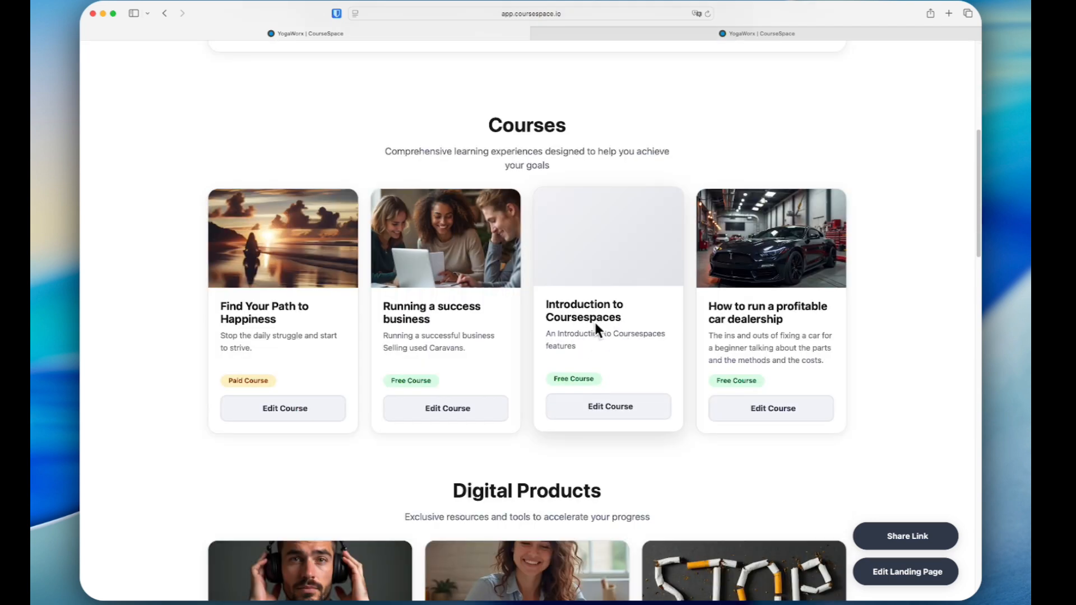
# Generate a cover image for Introduction to Coursespaces with prompt "Create an image of a man using a computer and smiling, looking successful. it needs to be realistic."
pyautogui.click(605, 407)
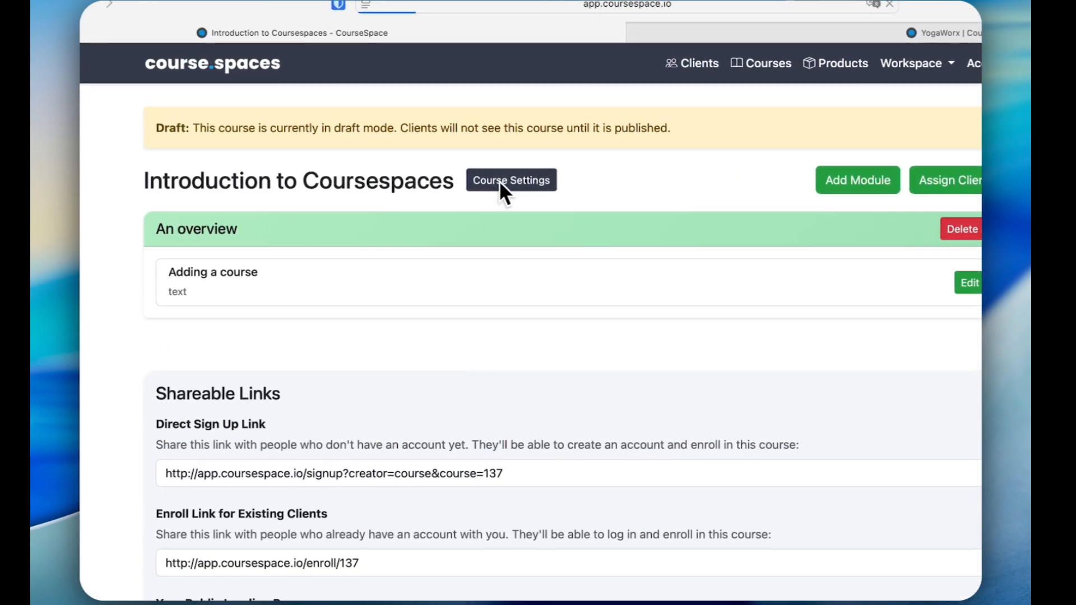
pyautogui.click(498, 181)
pyautogui.scroll(-10, 392, 267)
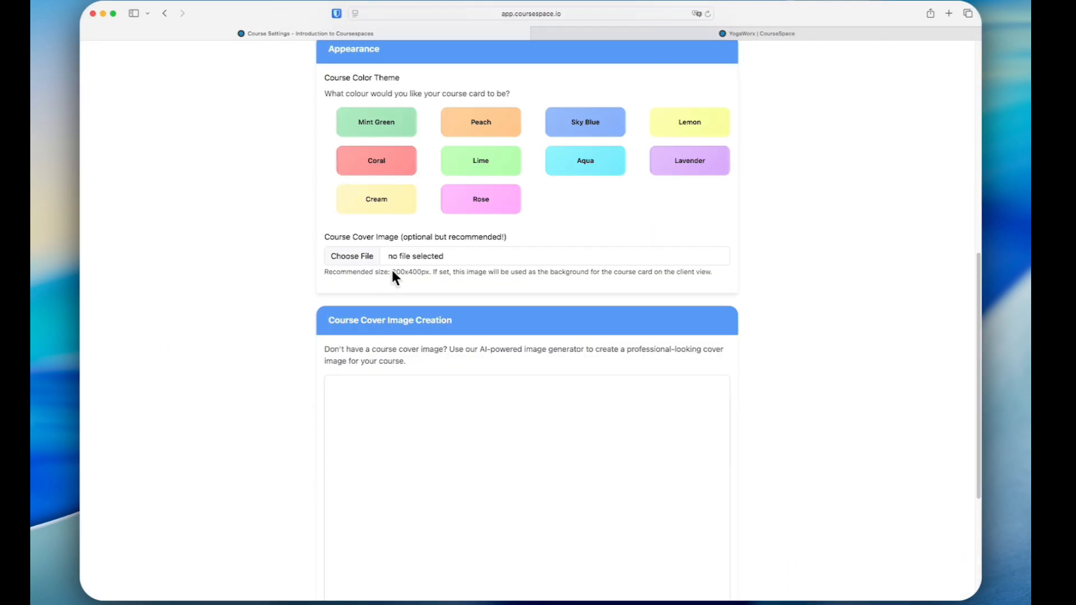
pyautogui.scroll(-5, 393, 272)
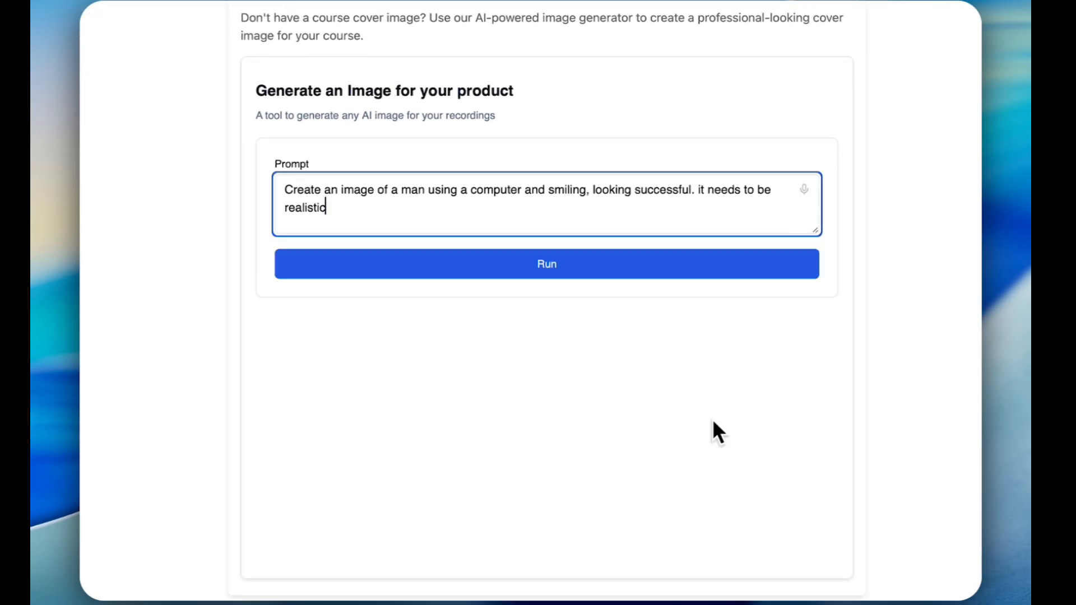
pyautogui.write('. it needs to be realistic.')
pyautogui.click(550, 270)
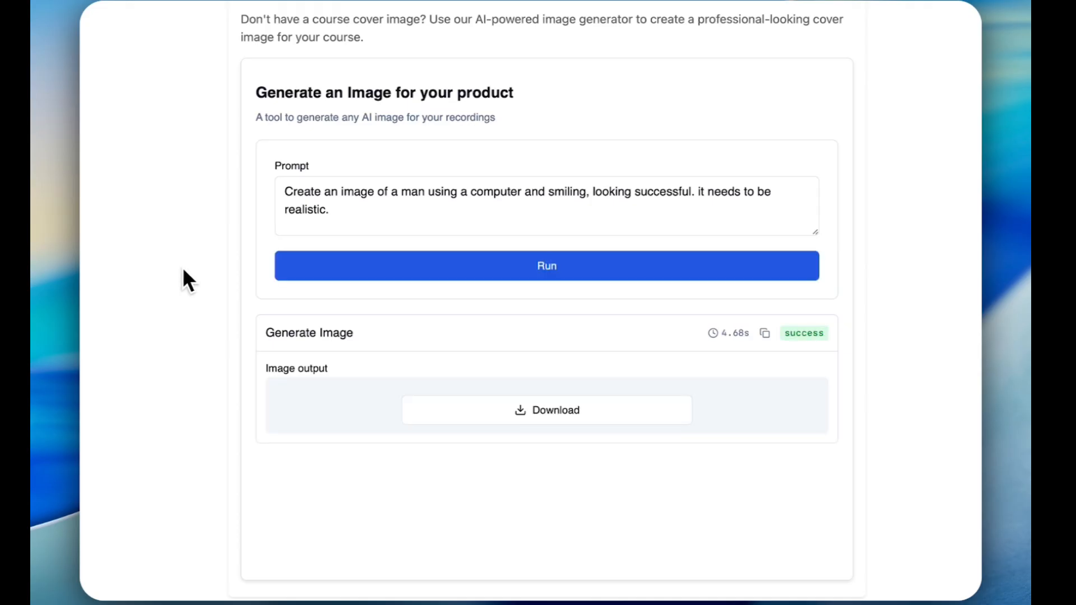
# Open the generated cover image at full size and save it to the Downloads folder
pyautogui.scroll(-4, 269, 518)
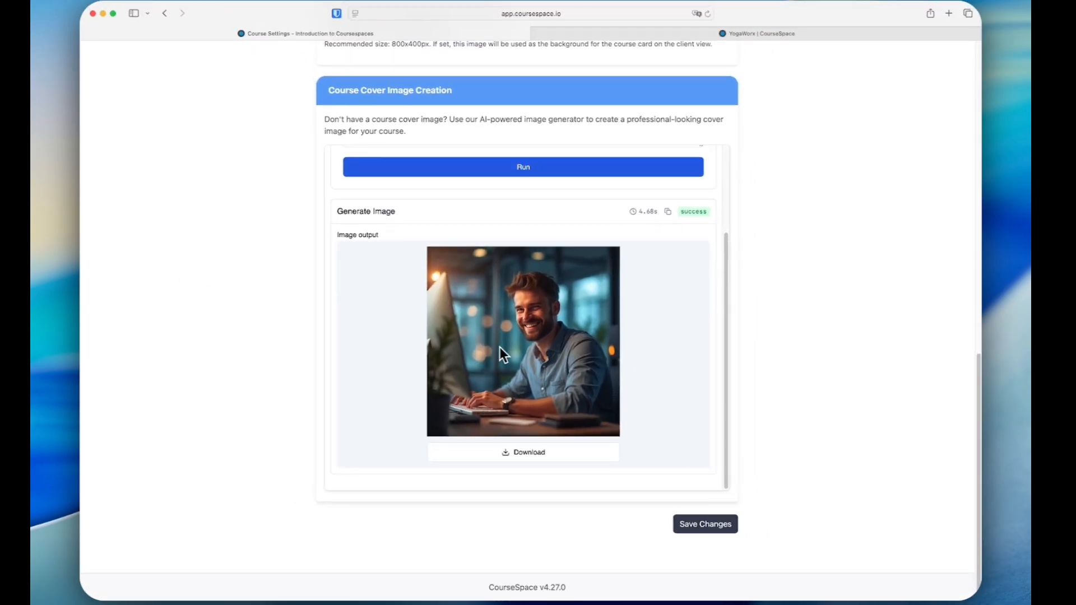
pyautogui.click(532, 451)
pyautogui.rightClick(479, 296)
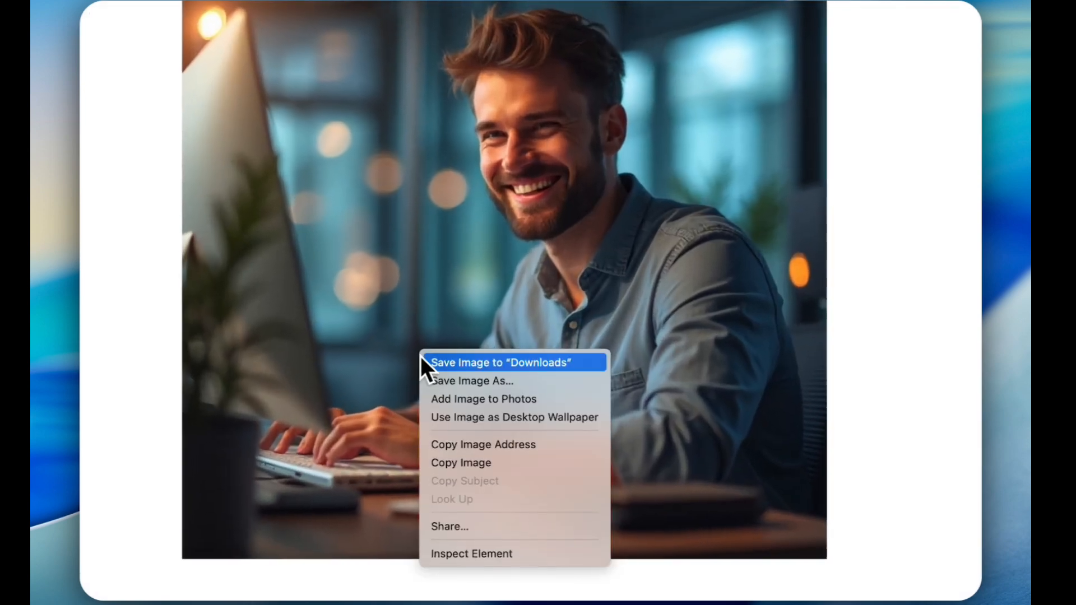
pyautogui.click(446, 365)
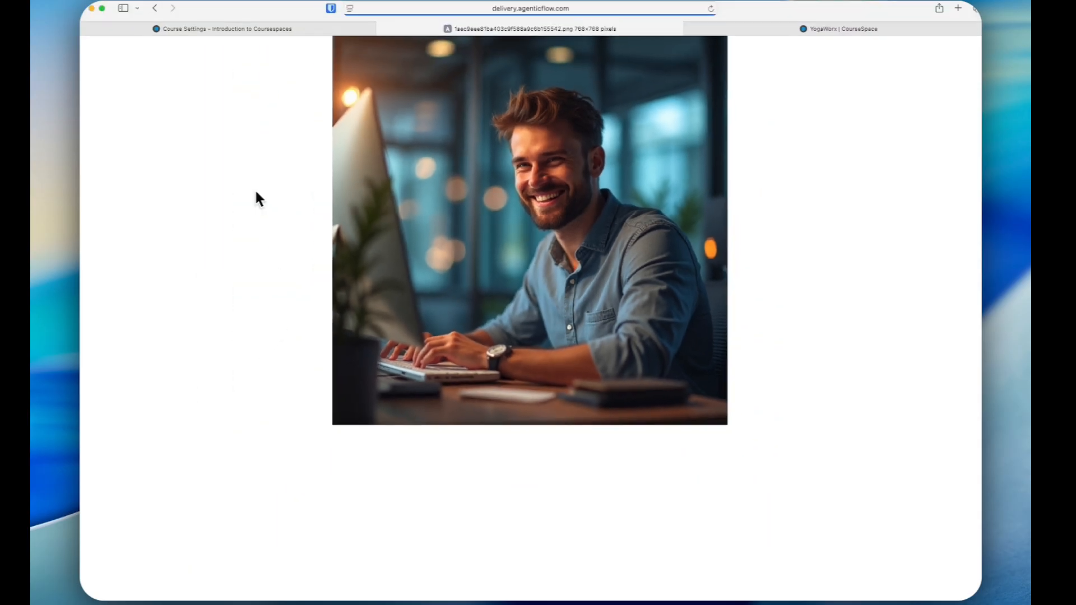
# Back in the course settings, choose the downloaded image file as the course cover image and save the changes
pyautogui.click(294, 36)
pyautogui.scroll(3, 427, 246)
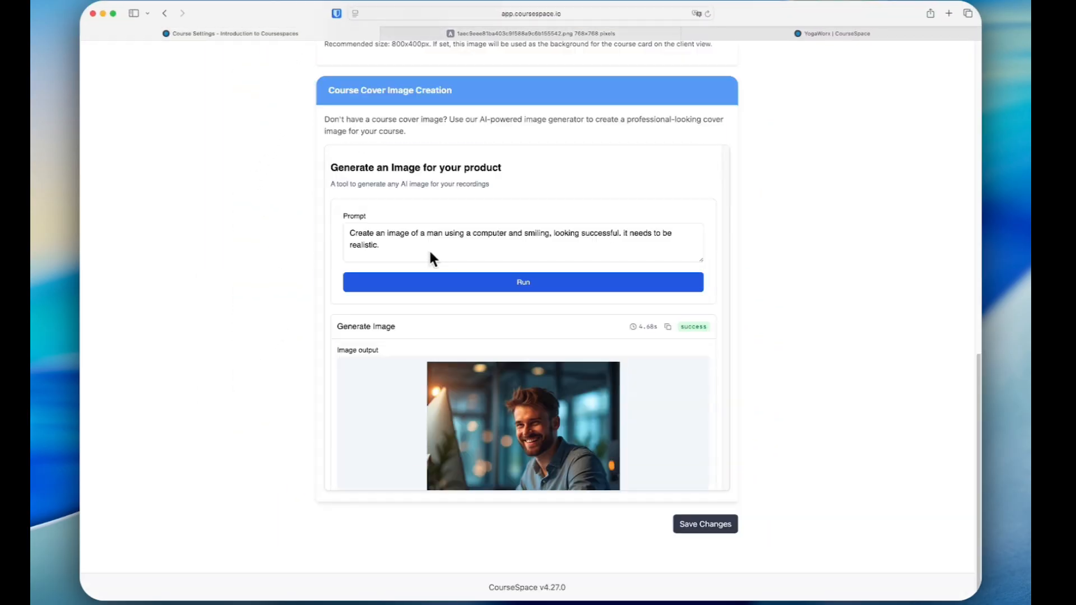
pyautogui.scroll(5, 283, 214)
pyautogui.click(354, 308)
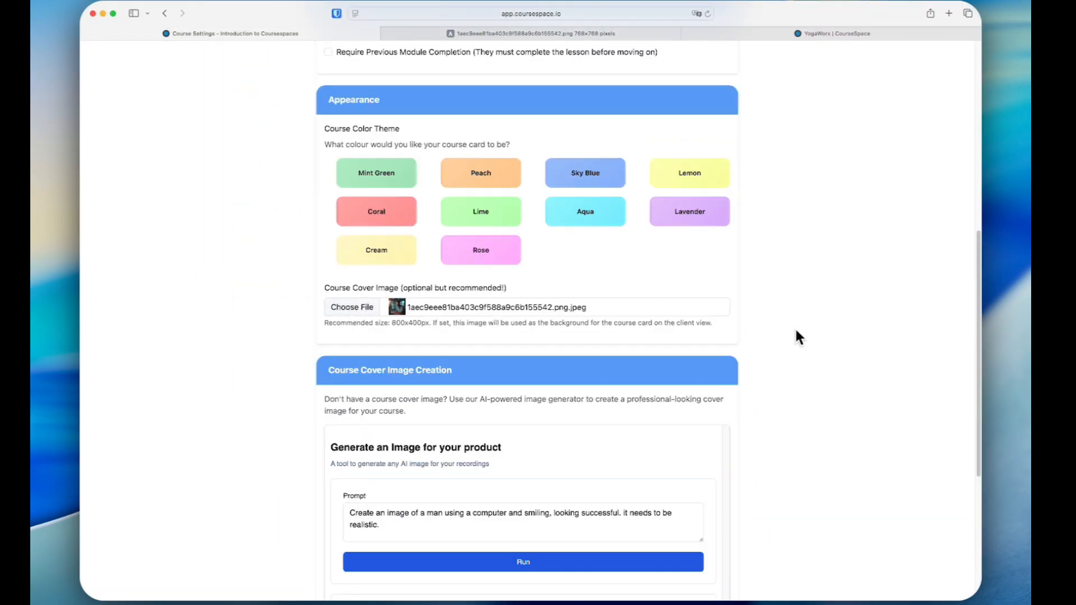
pyautogui.scroll(2, 794, 330)
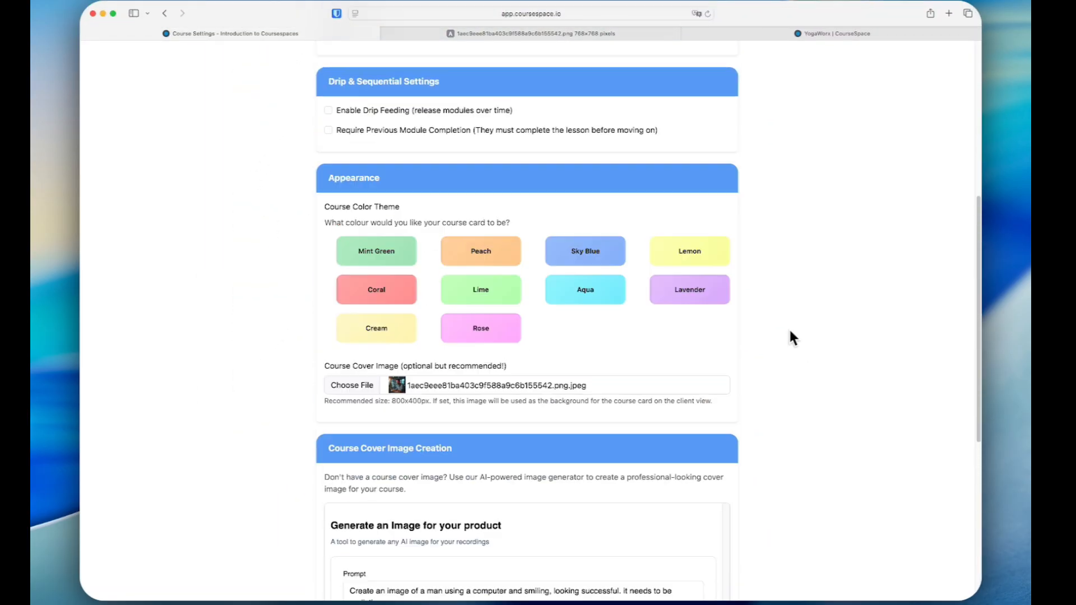
pyautogui.scroll(-2, 786, 331)
pyautogui.scroll(-5, 783, 341)
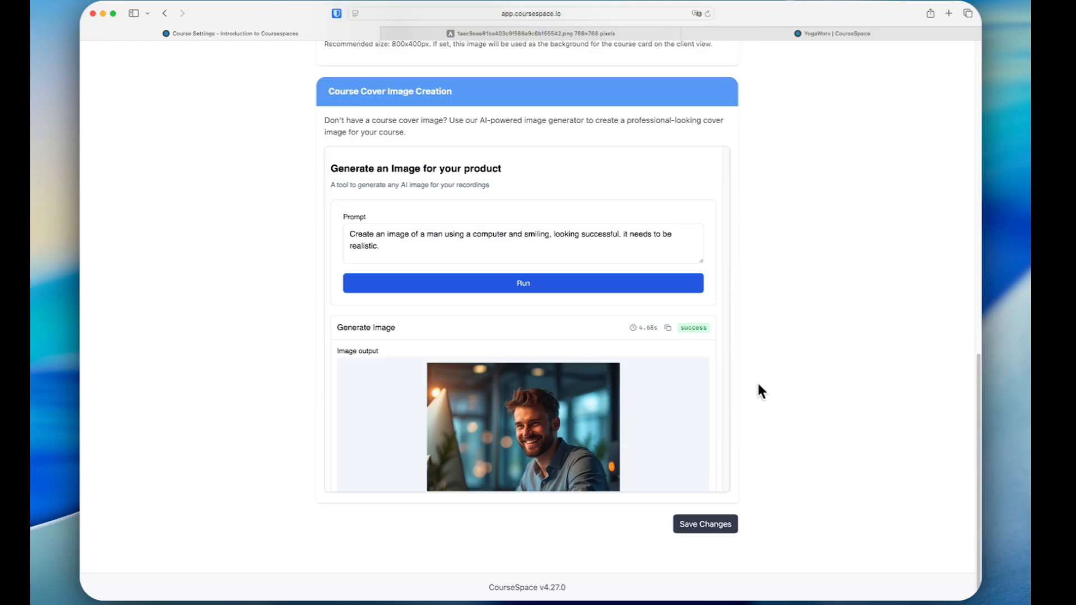
pyautogui.click(709, 522)
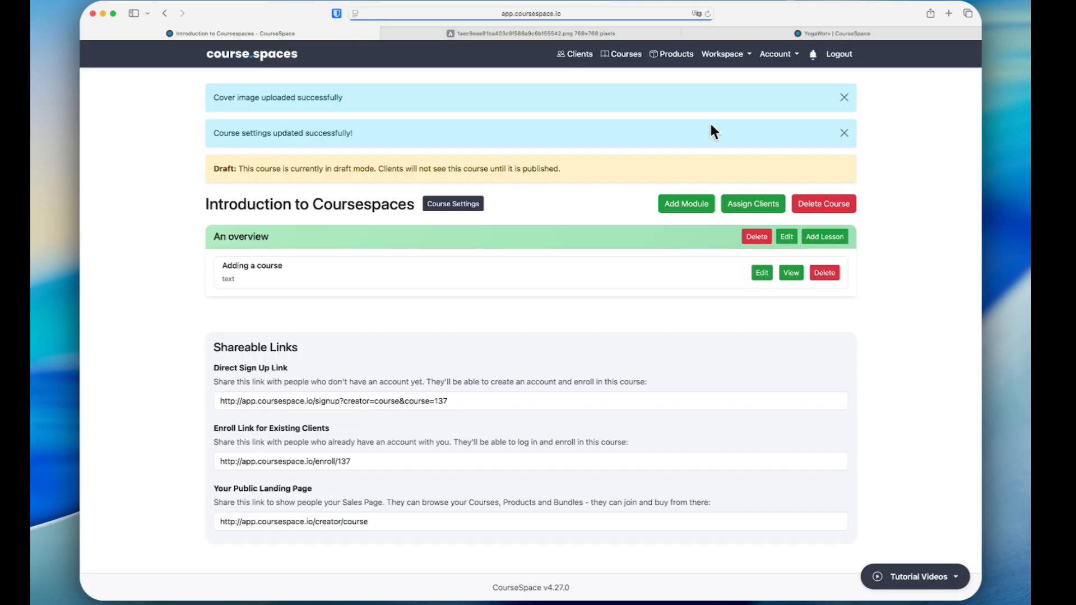
# Return to the account's sales page and check the Introduction to Coursespaces card's cover image
pyautogui.click(777, 55)
pyautogui.click(751, 105)
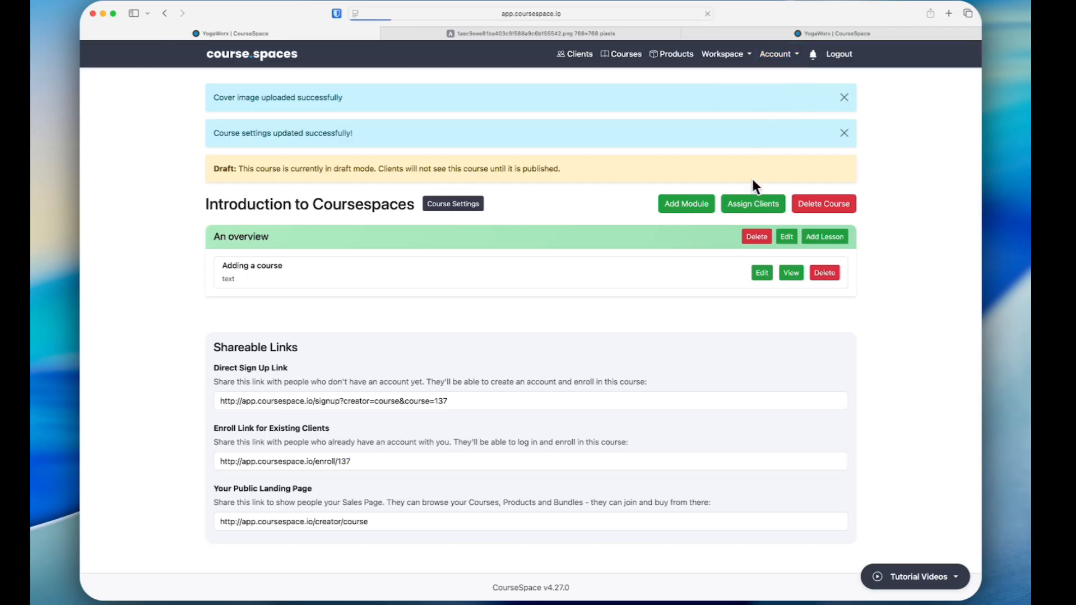
pyautogui.scroll(-6, 745, 207)
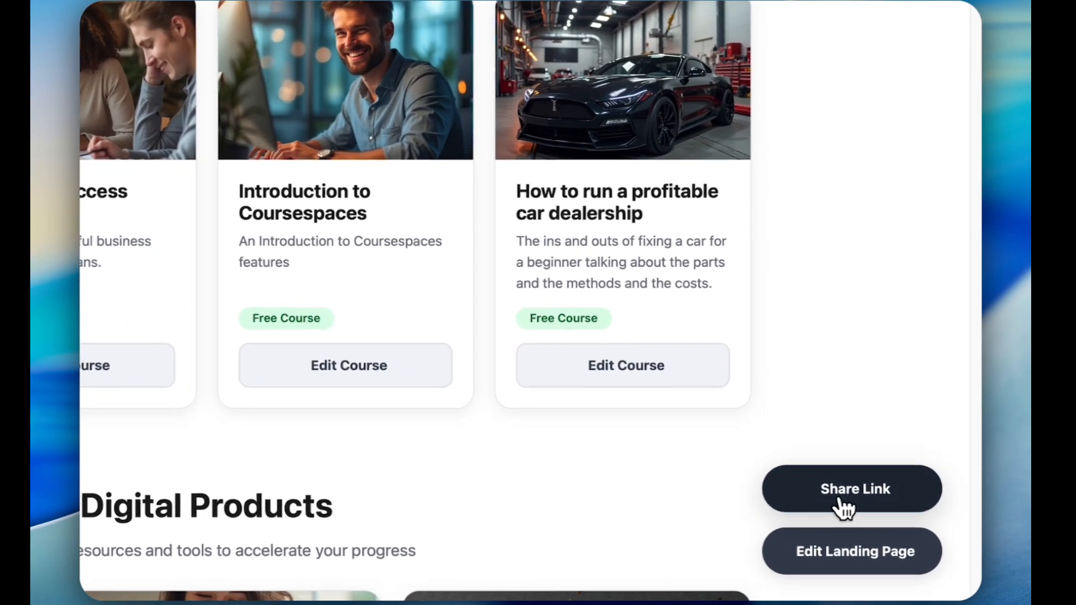
pyautogui.click(905, 536)
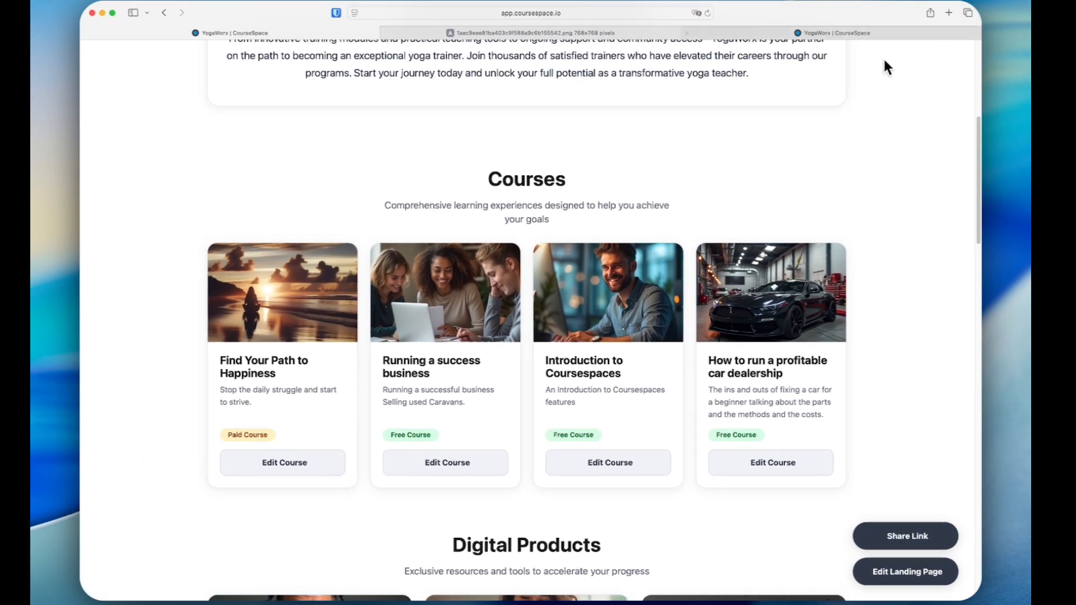
pyautogui.click(947, 13)
pyautogui.press('super+v')
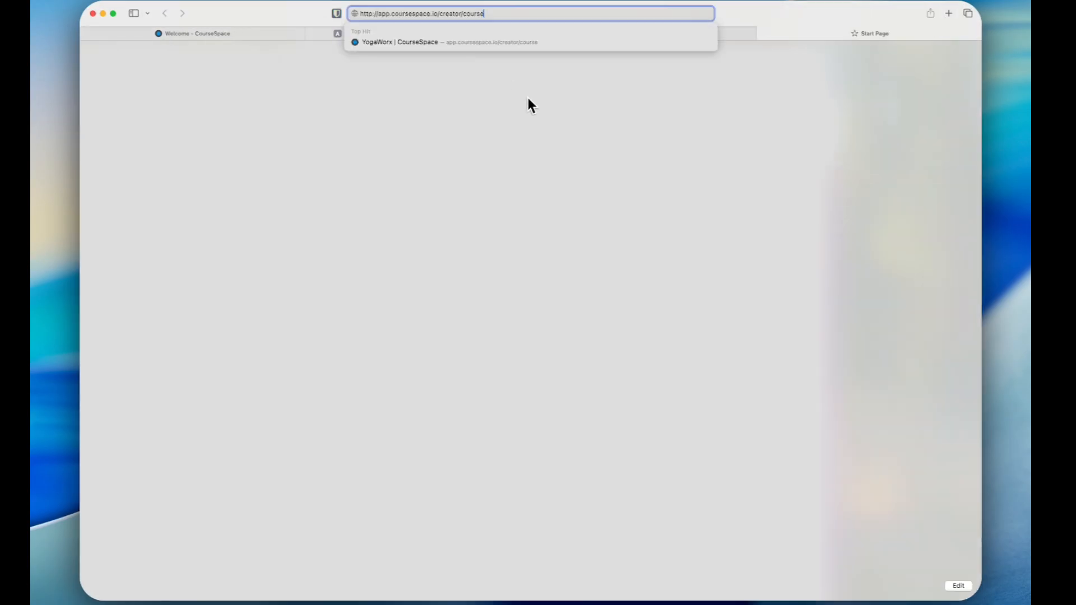
pyautogui.press('Return')
pyautogui.scroll(-5, 712, 252)
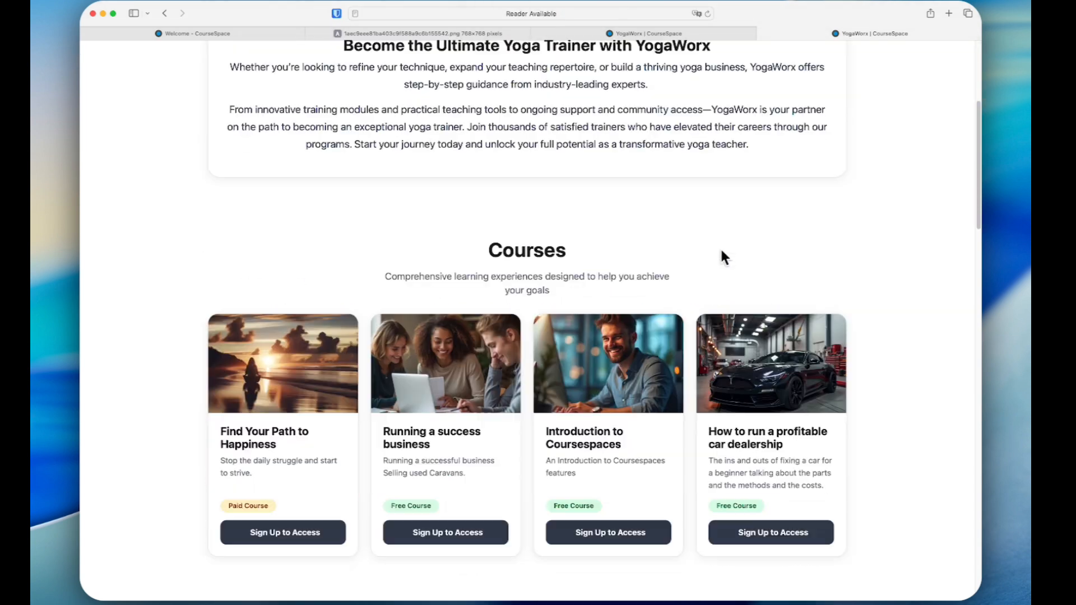
pyautogui.scroll(-8, 721, 250)
pyautogui.scroll(-6, 721, 250)
pyautogui.scroll(15, 721, 250)
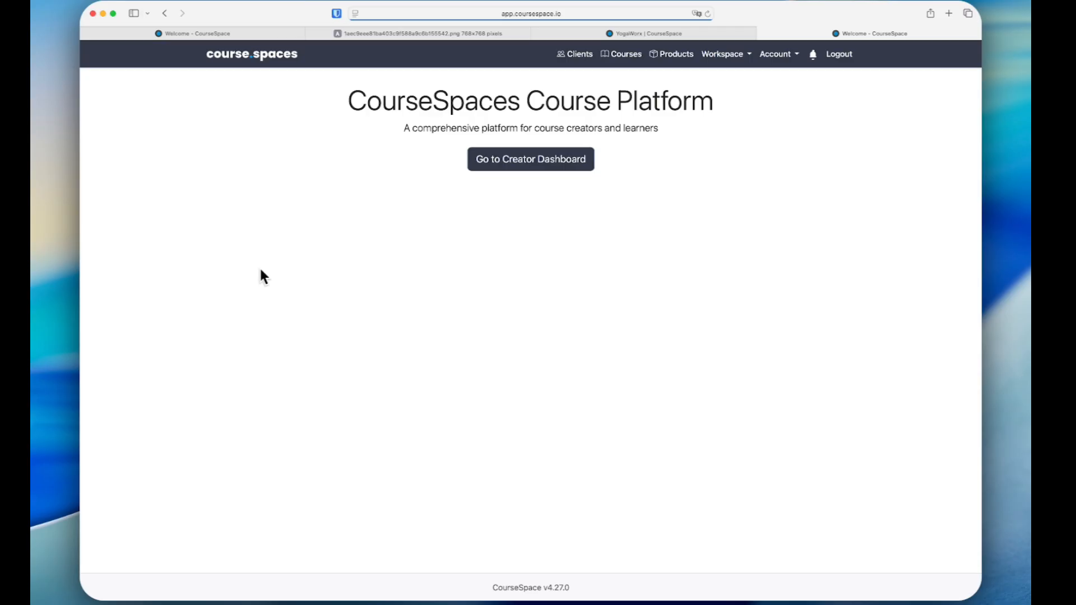
# Open the account's support area to view the list of support tickets
pyautogui.click(788, 54)
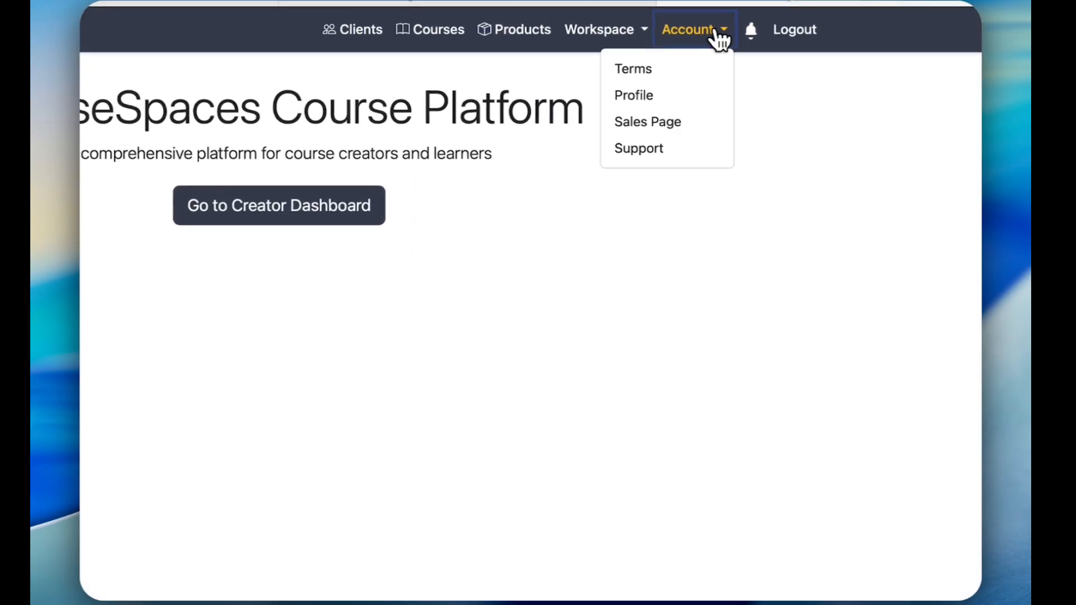
pyautogui.click(633, 150)
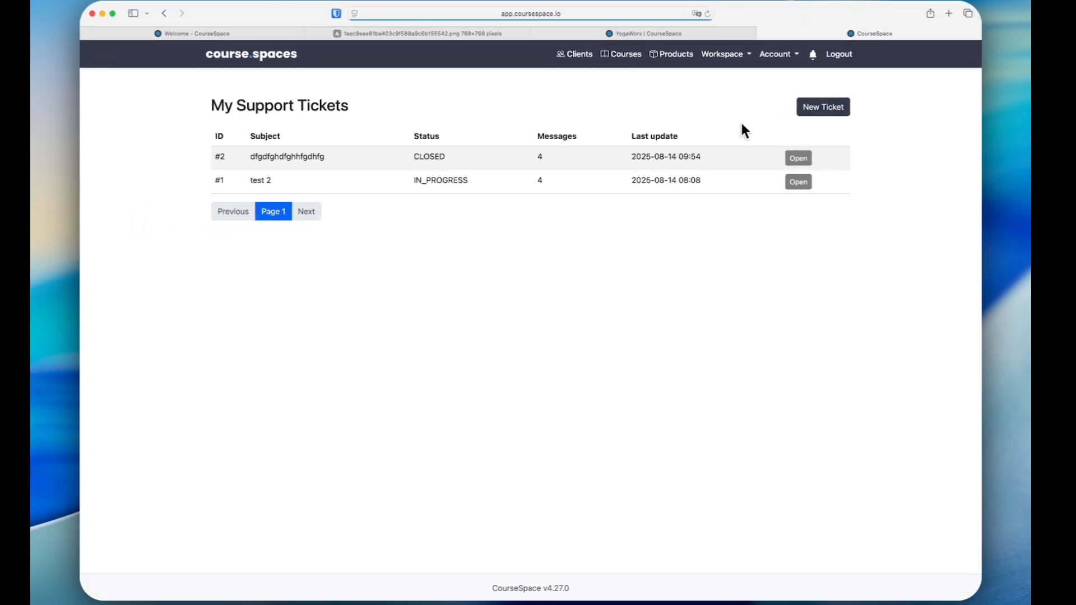